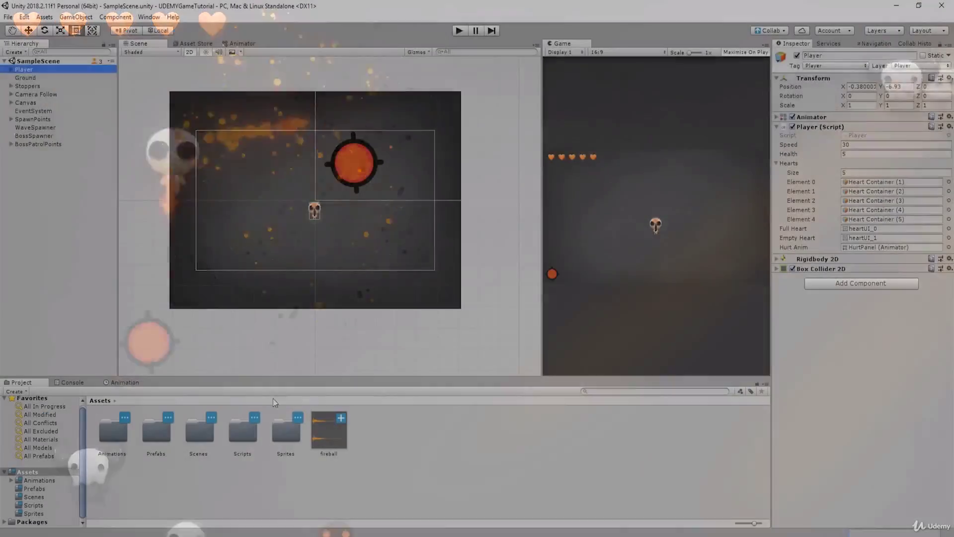
Step: Check the fireball asset's actions, then frame the mayan_temple_sample model in the Scene view
click(329, 431)
right_click(386, 453)
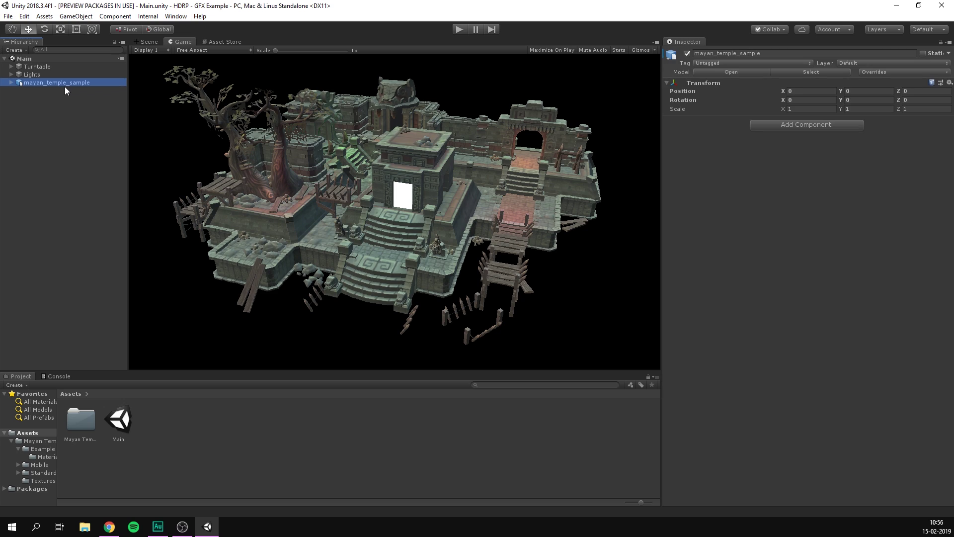
click(114, 137)
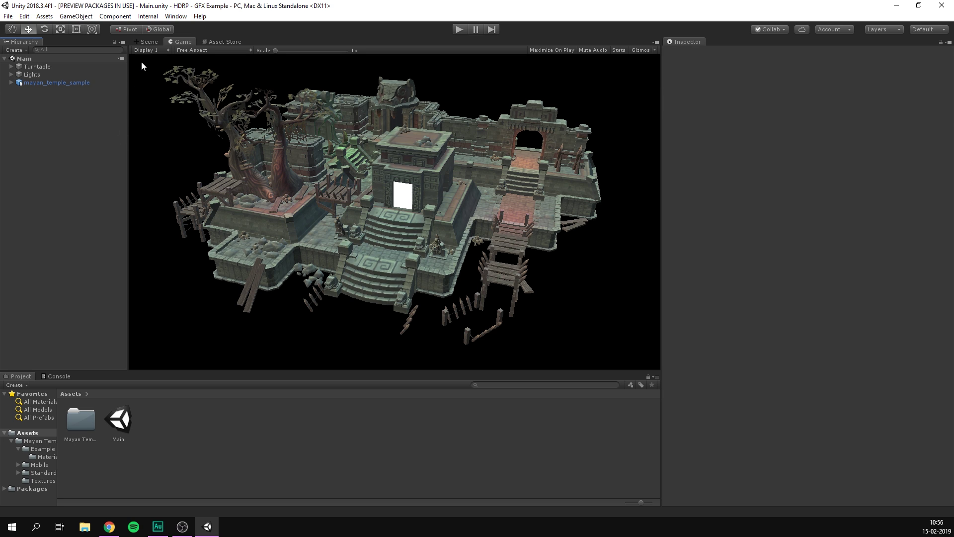
click(146, 41)
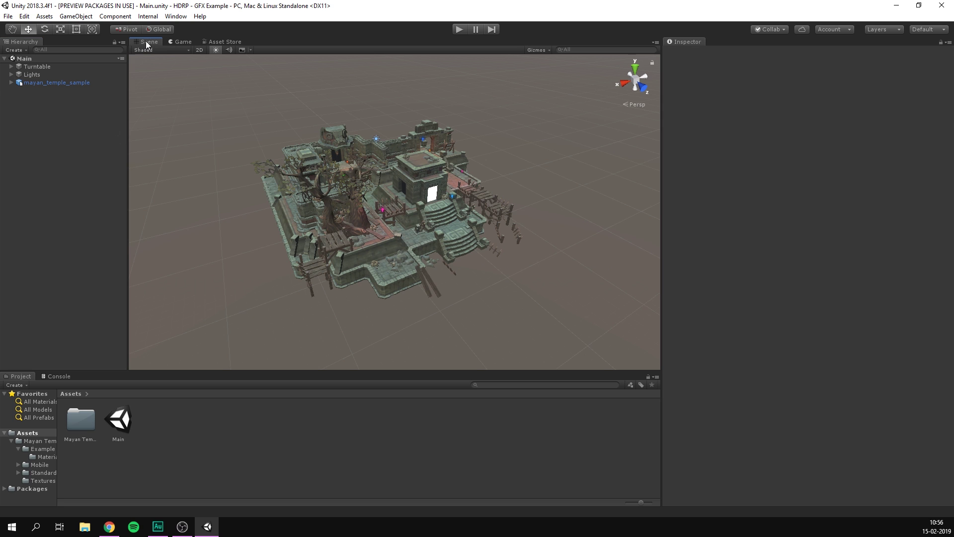
click(7, 82)
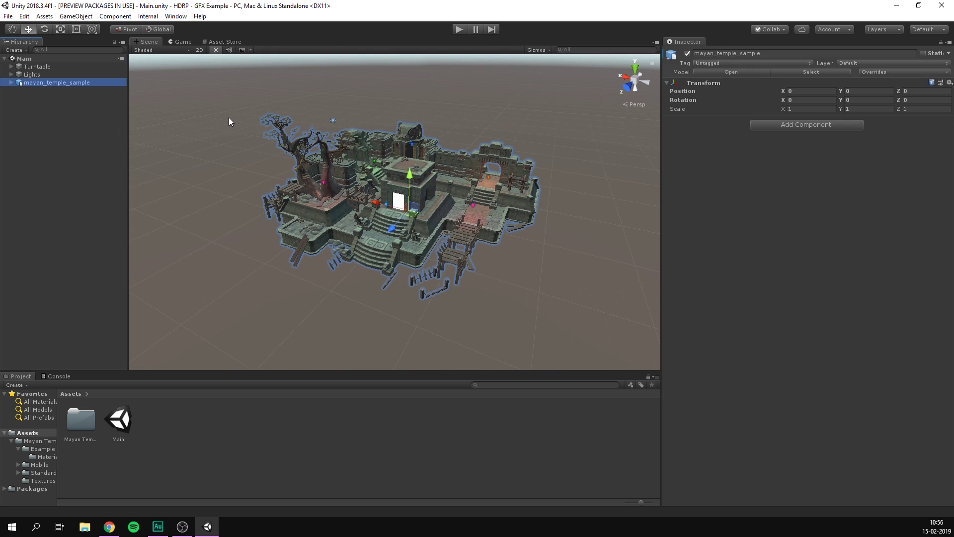
key(f)
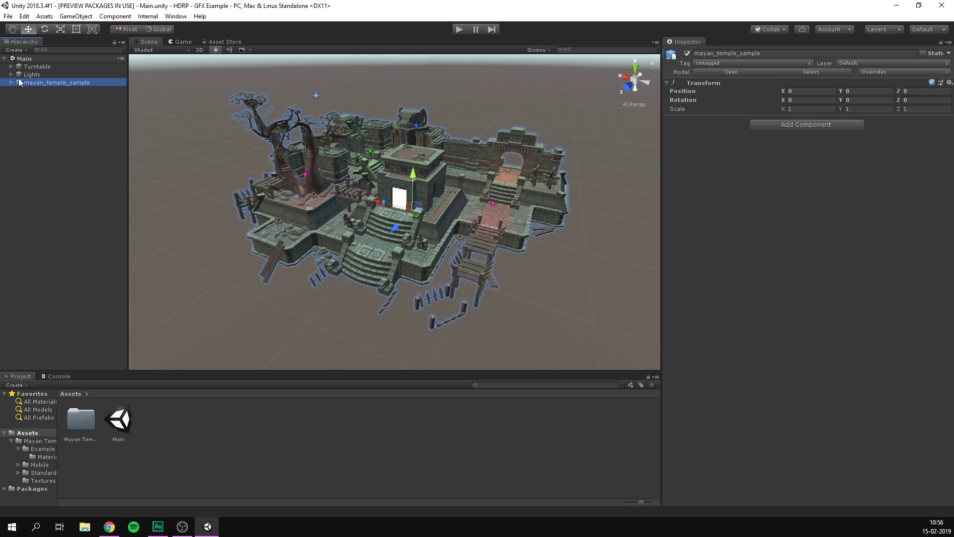
Step: Step through the Lights children from RimLight down to DoorLight, then return to the Game view
key(Right)
key(Down)
key(Down)
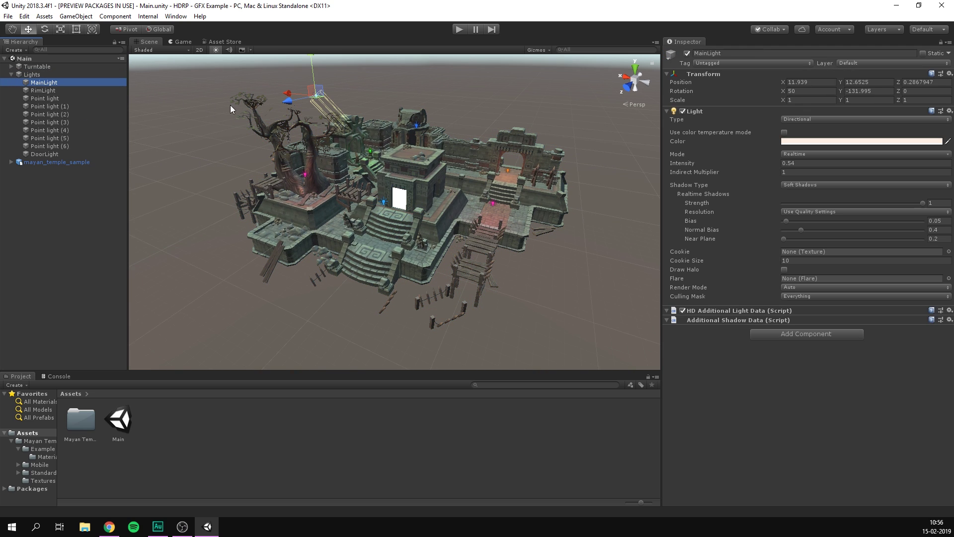
key(Down)
key(Down)
key(Down)
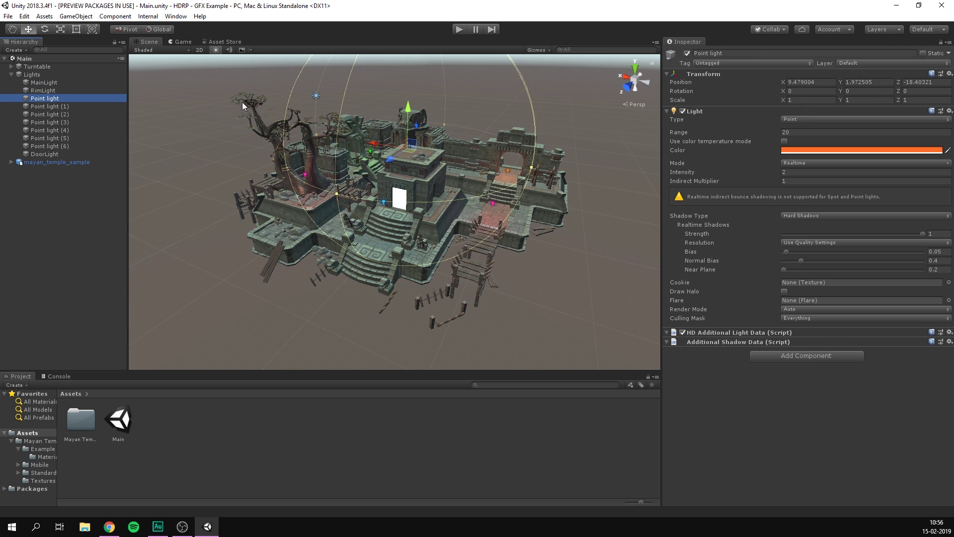
key(Down)
key(Down)
key(Down)
key(Down)
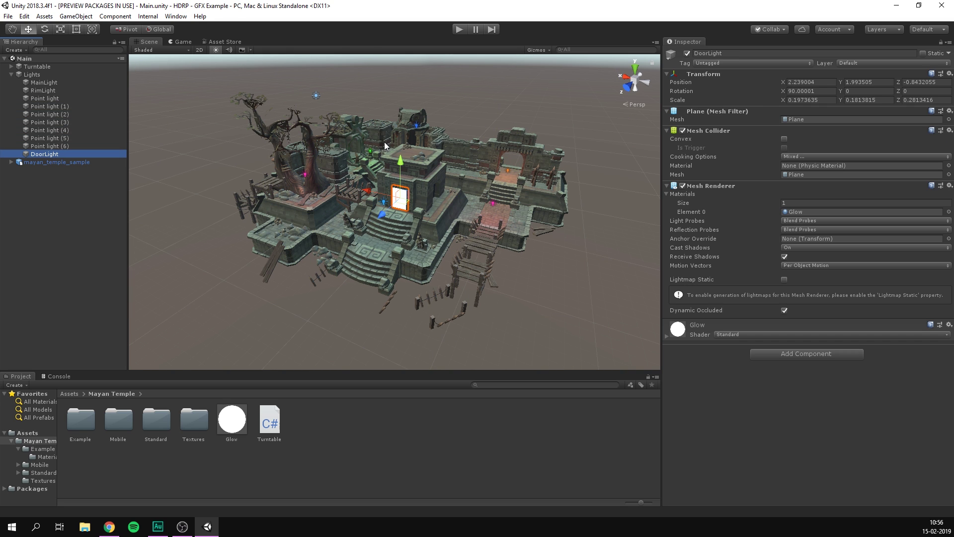
click(182, 42)
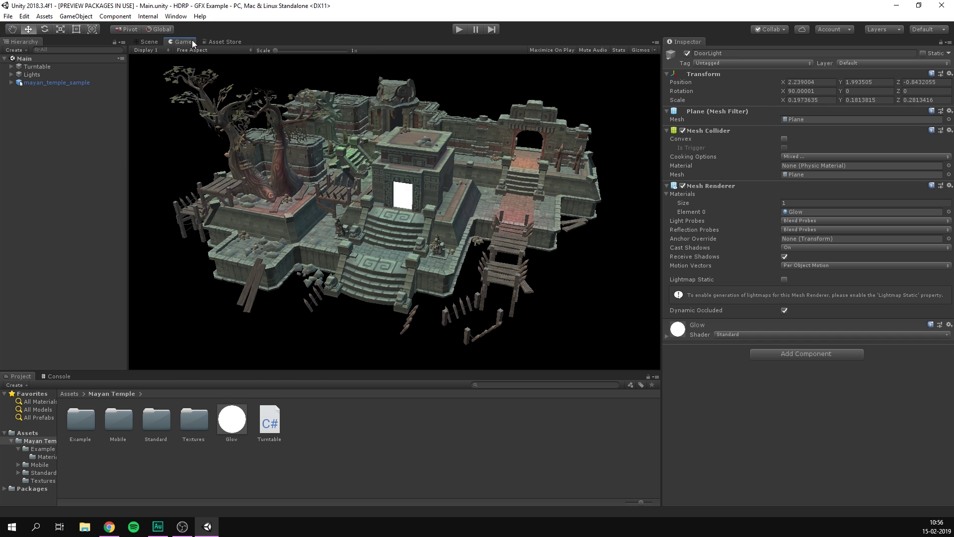
Step: Play the scene and inspect the Turntable (Turn Speed -5) and Main Camera settings
click(458, 30)
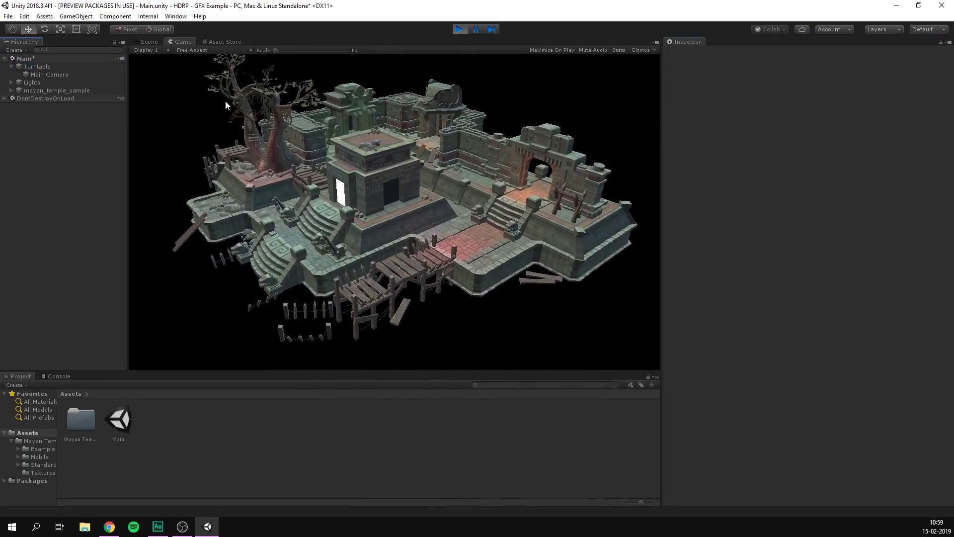
click(62, 67)
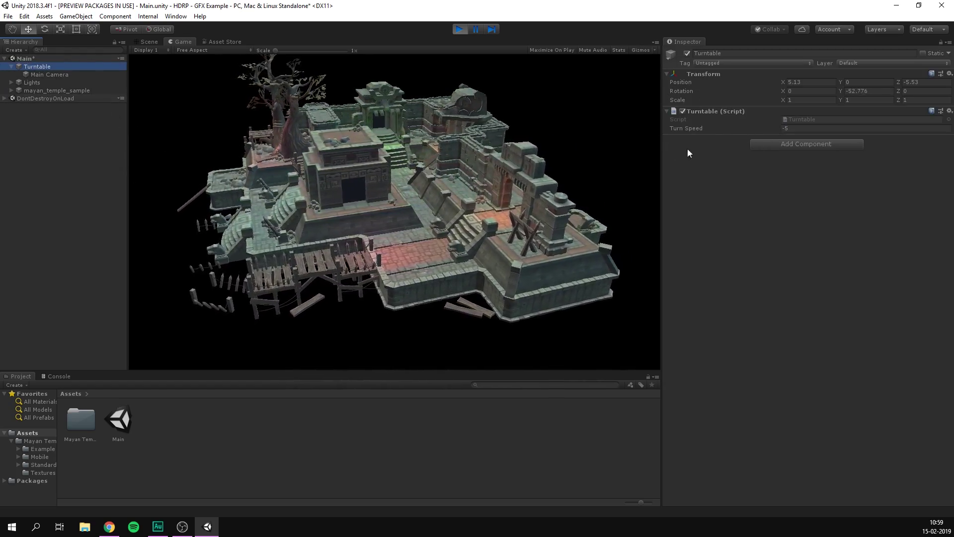
click(52, 74)
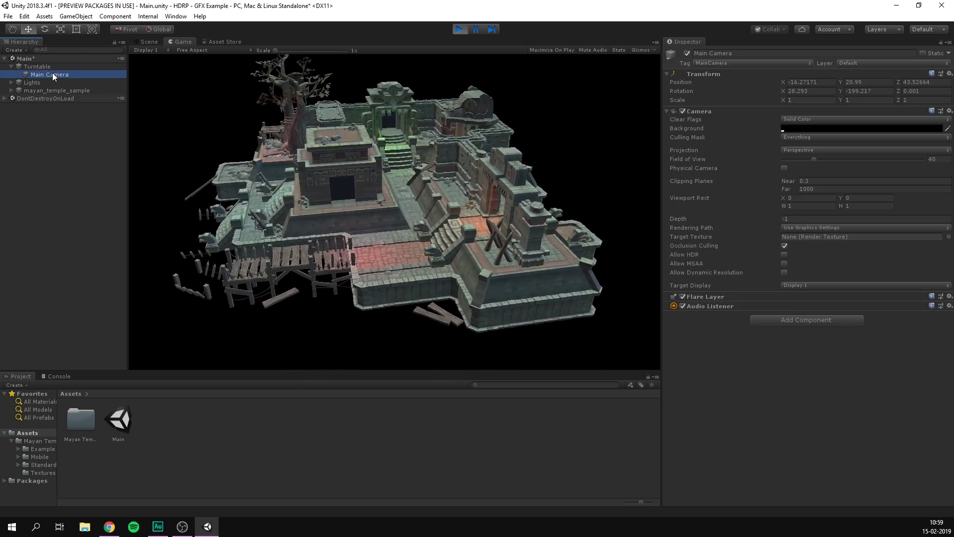
click(11, 66)
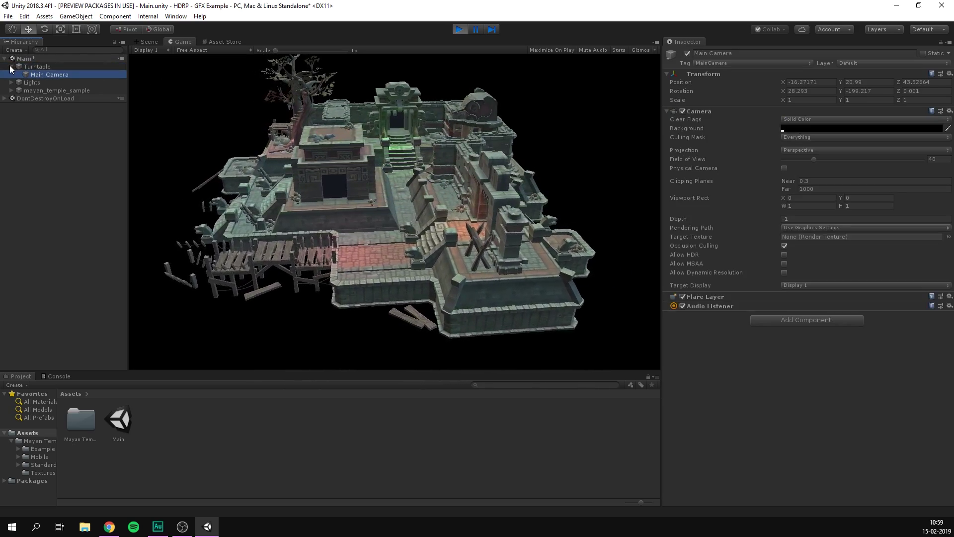
click(58, 171)
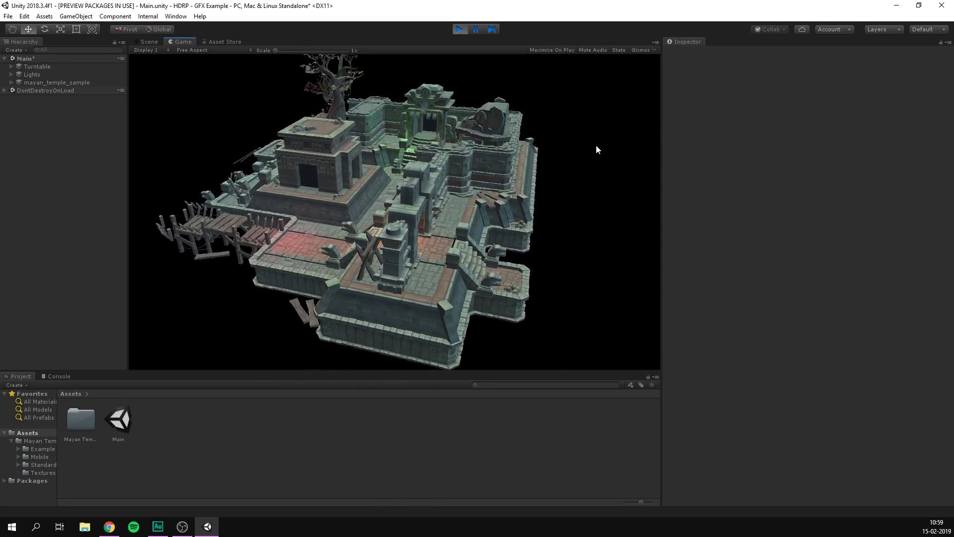
Step: Stop Play mode and confirm High Definition RP 4.9.0-preview is installed, with preview packages shown
key(ctrl+p)
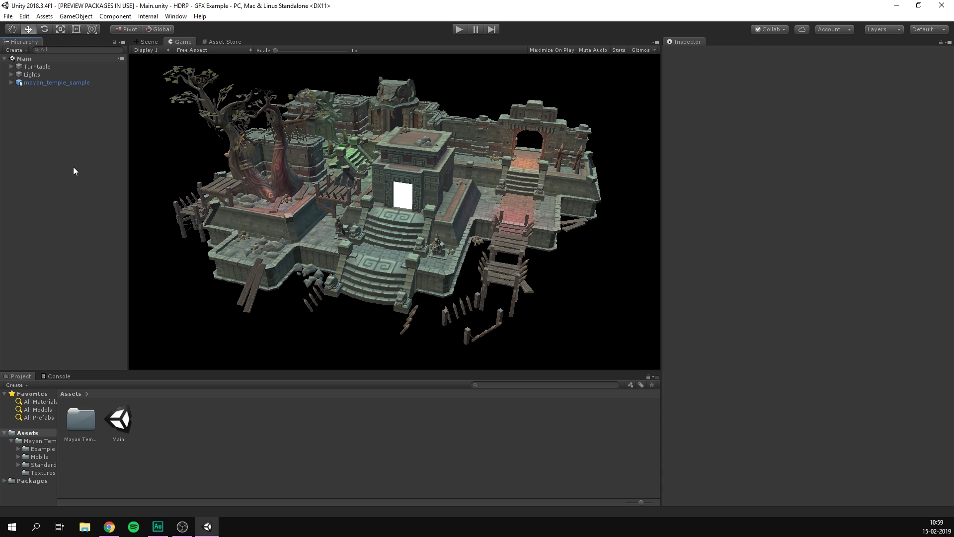
click(175, 17)
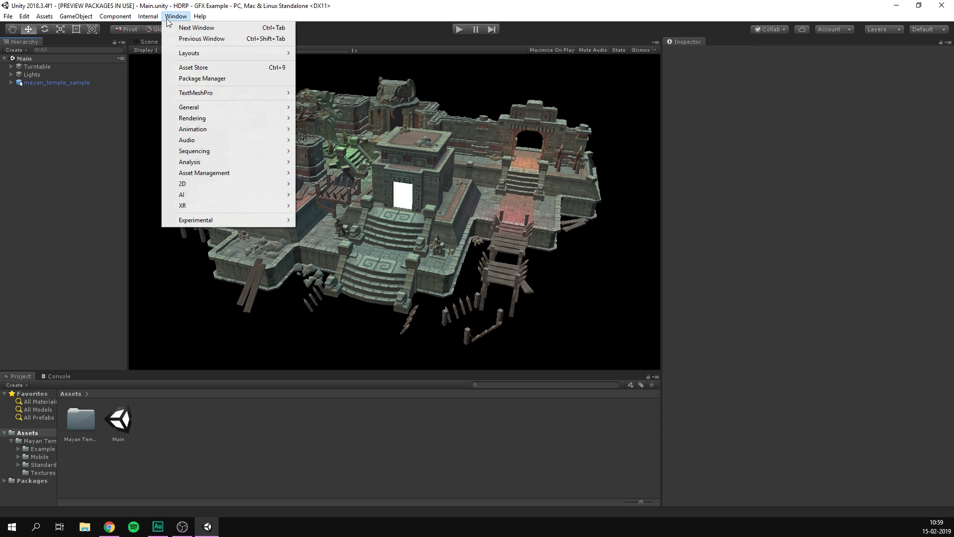
click(218, 78)
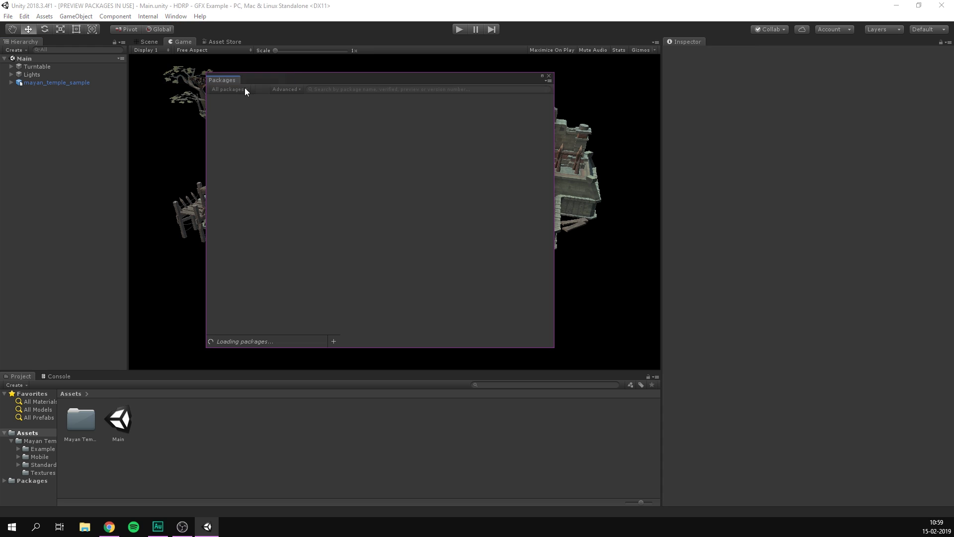
click(240, 145)
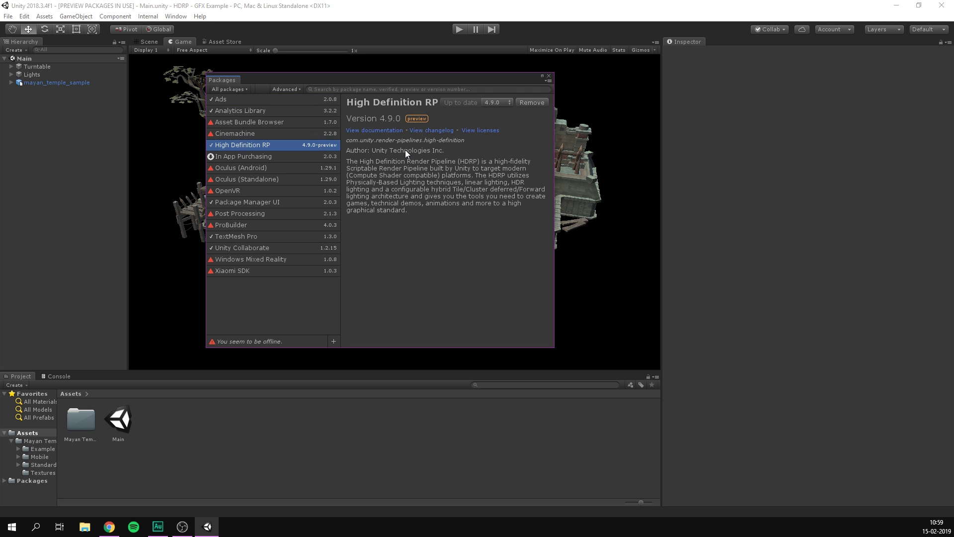
click(293, 89)
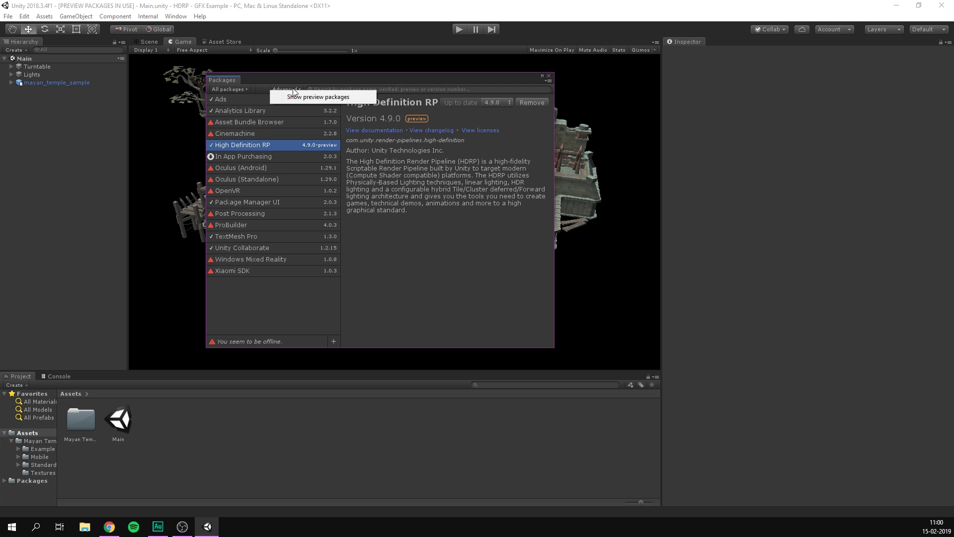
click(358, 97)
scroll(283, 172, down, 3)
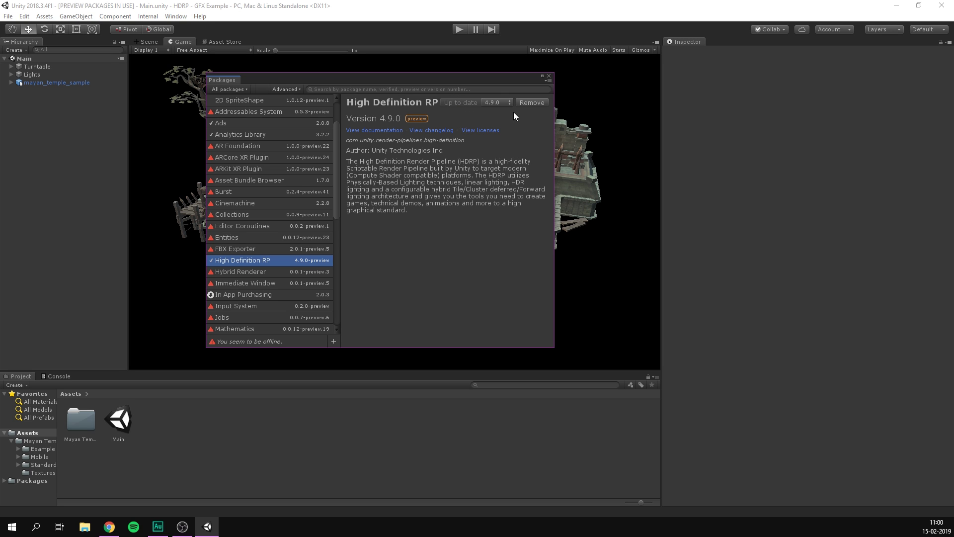
click(548, 76)
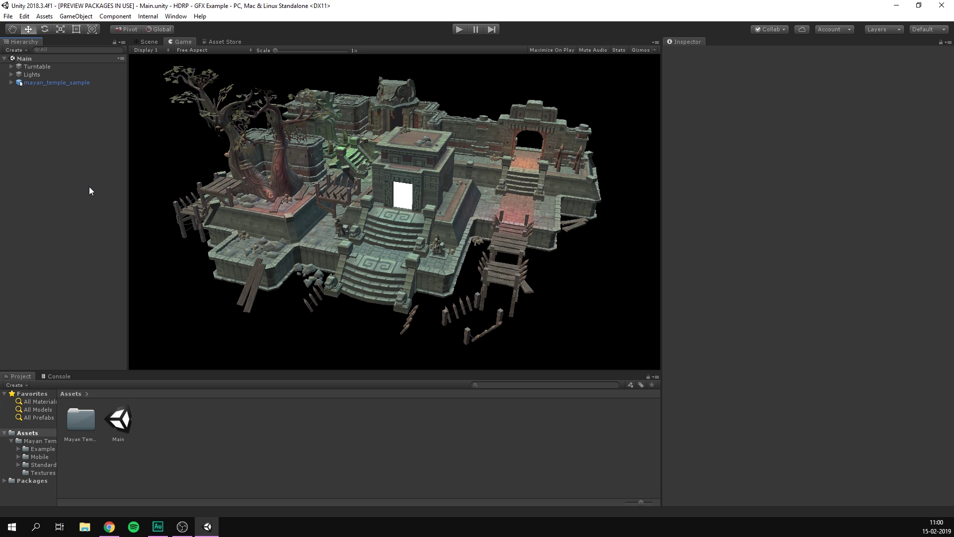
Step: Create a High Definition Render Pipeline Asset named HDRP in the Assets folder
right_click(202, 430)
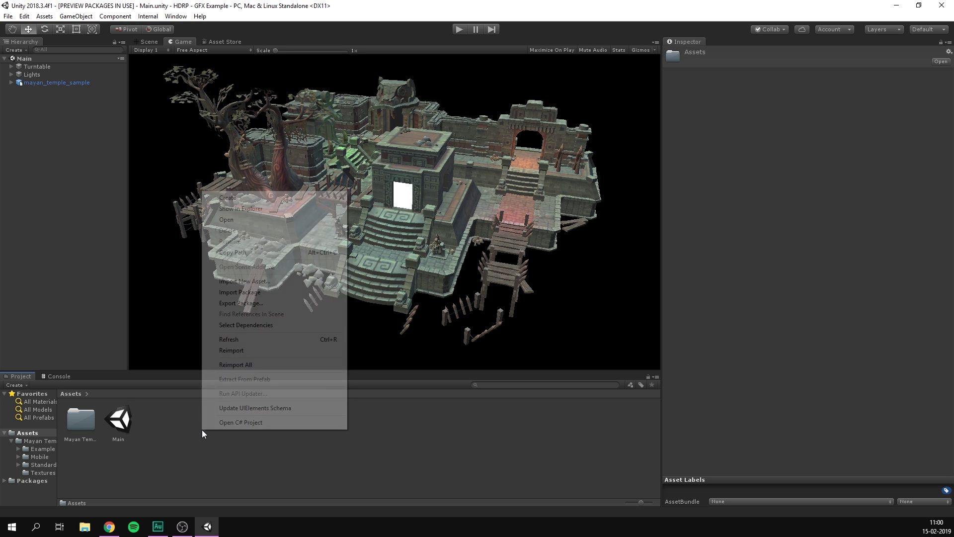
mouse_move(303, 198)
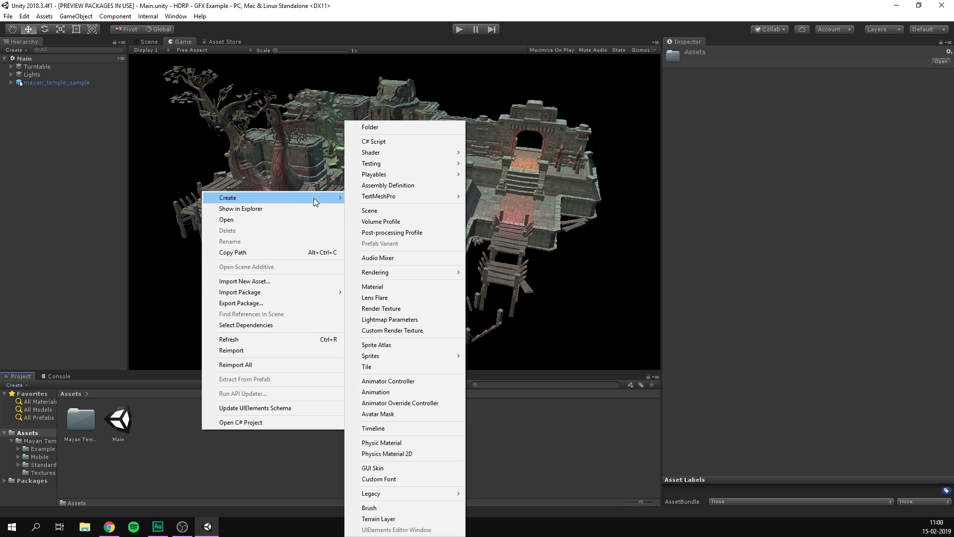
mouse_move(406, 273)
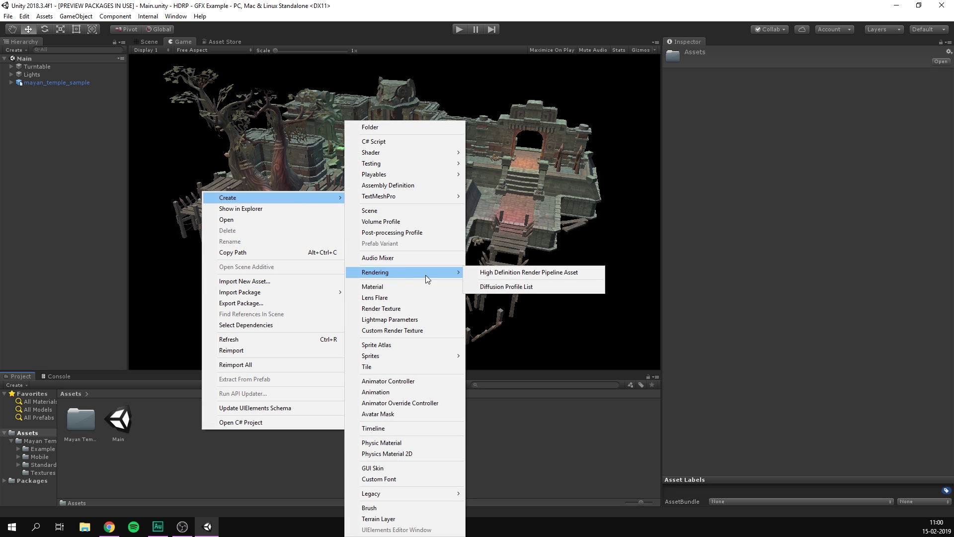
click(586, 270)
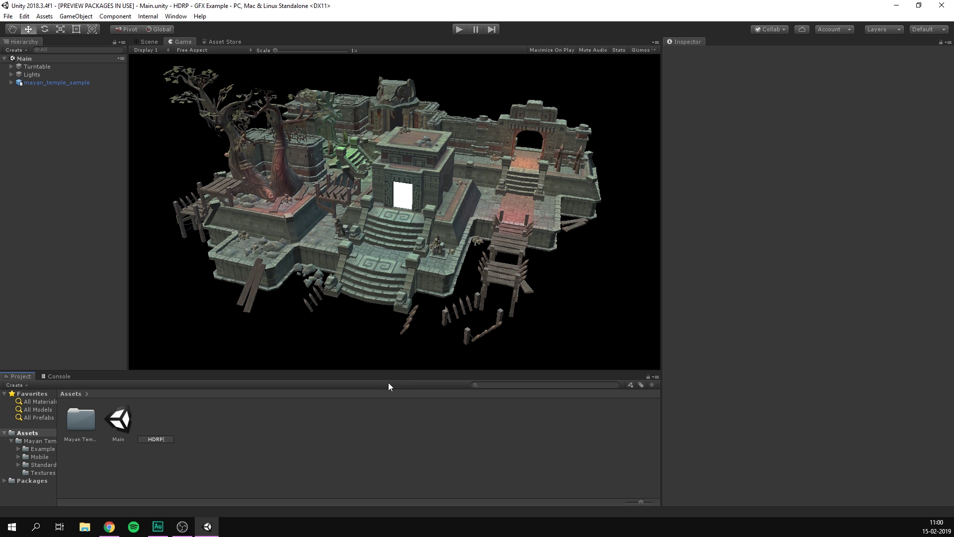
key(Return)
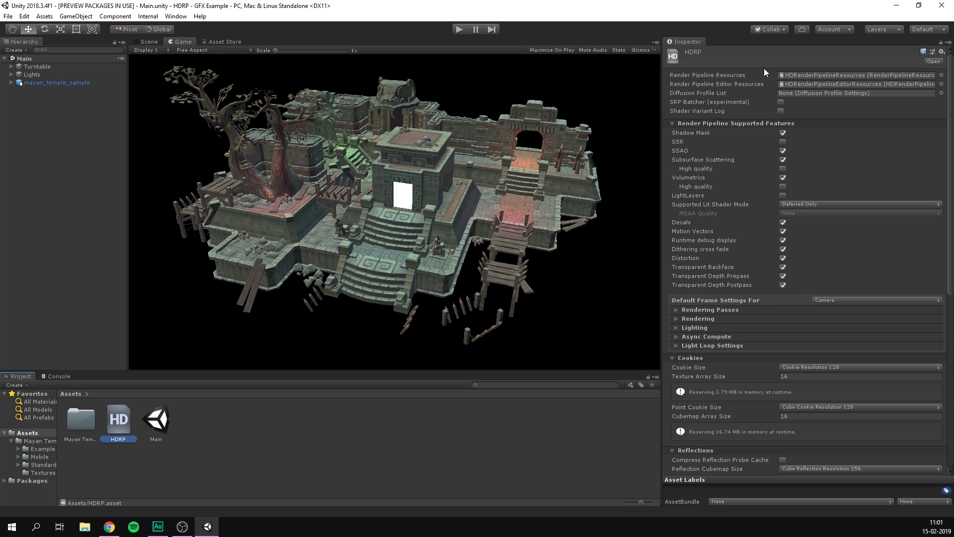
Step: Assign the HDRP asset as the Graphics Scriptable Render Pipeline, turning the Game view magenta
mouse_move(709, 212)
mouse_move(718, 167)
mouse_move(706, 220)
click(24, 16)
click(88, 238)
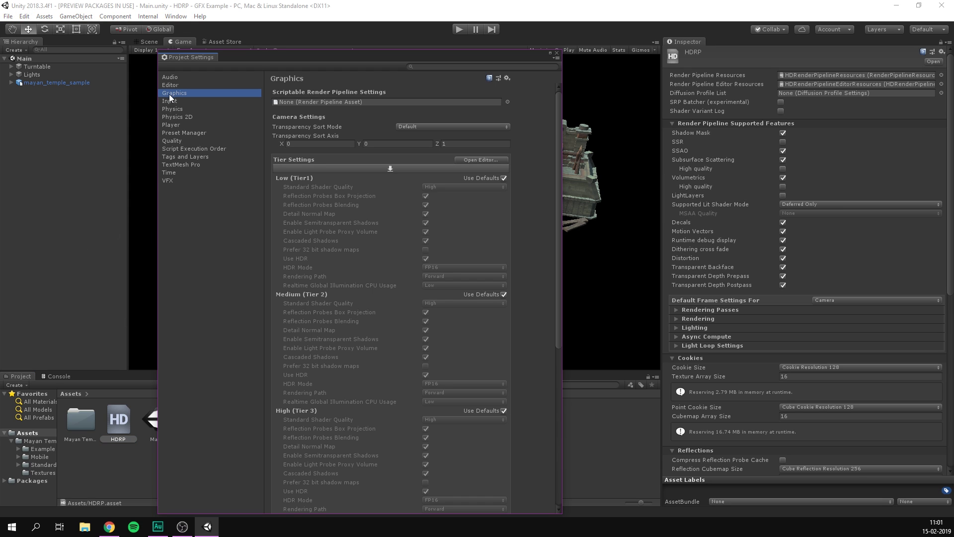
drag(318, 55, 464, 46)
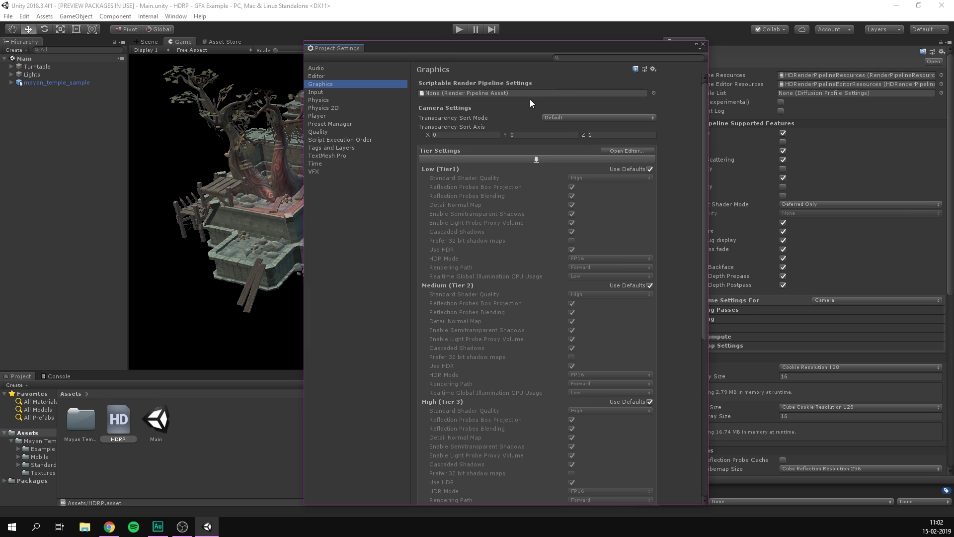
drag(116, 421, 473, 93)
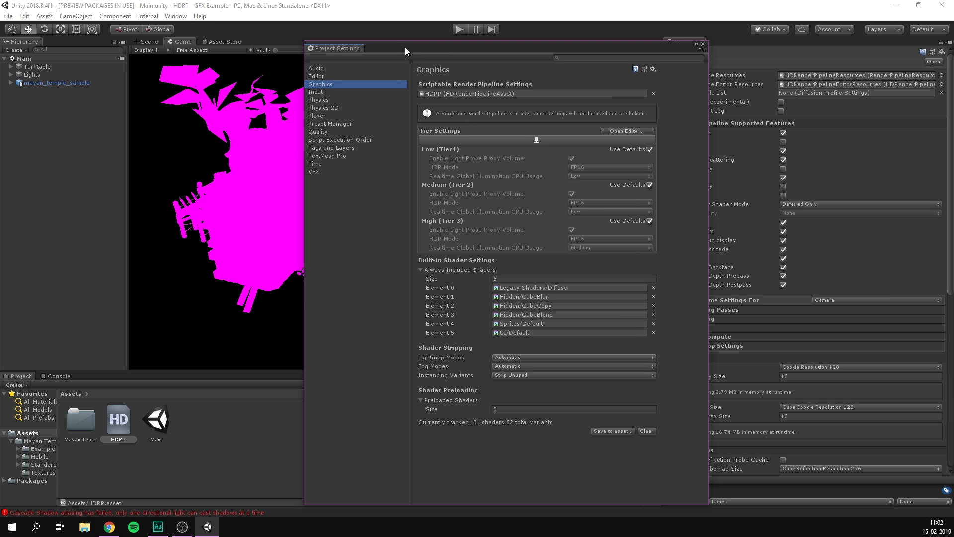
drag(404, 46, 605, 42)
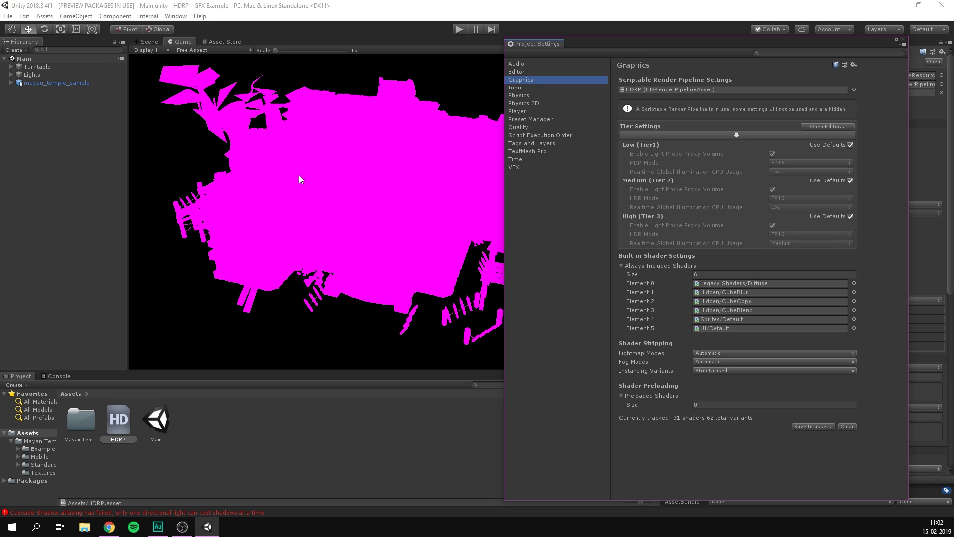
Step: Set the Player Color Space from Gamma to Linear
click(530, 111)
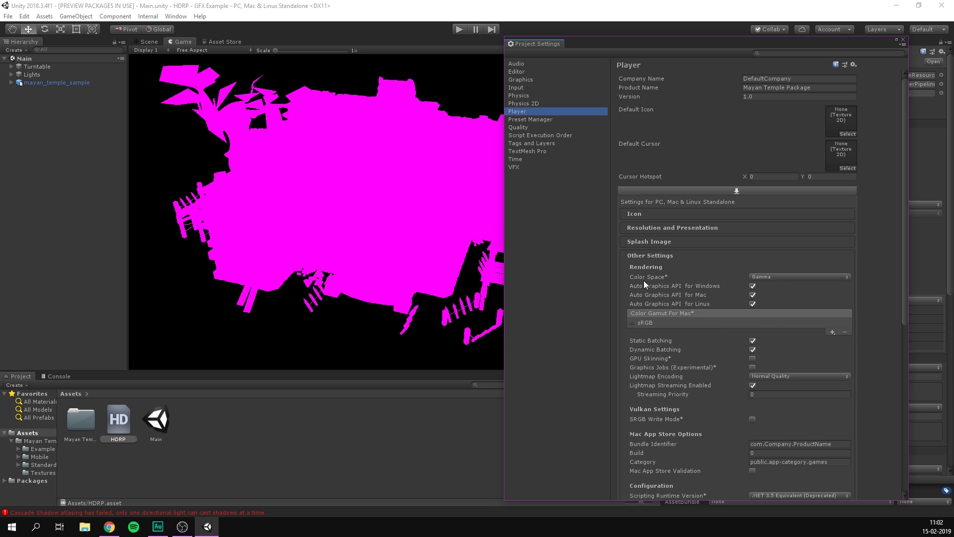
click(775, 276)
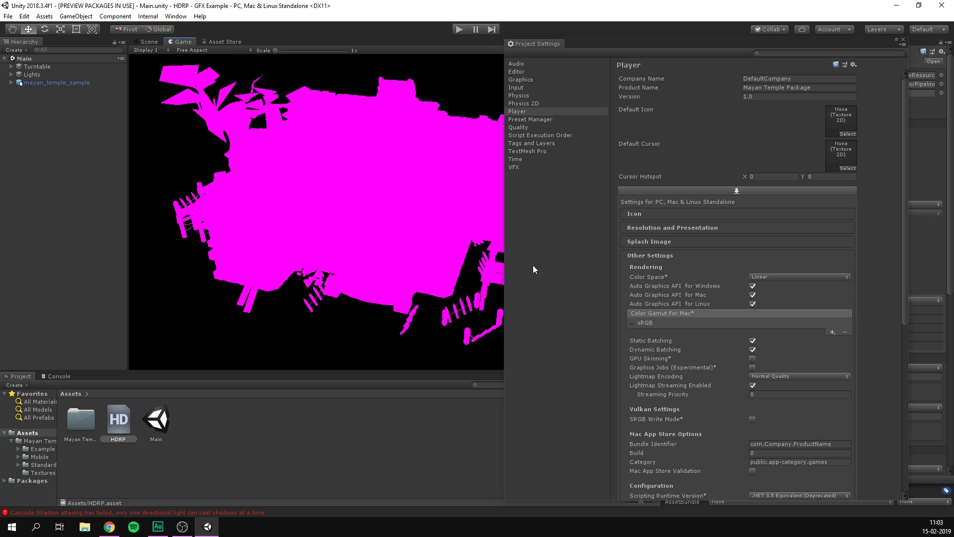
Step: Switch the first dungeon material in Mayan Temple/Example/Materials to the HDRP/Lit shader
click(903, 40)
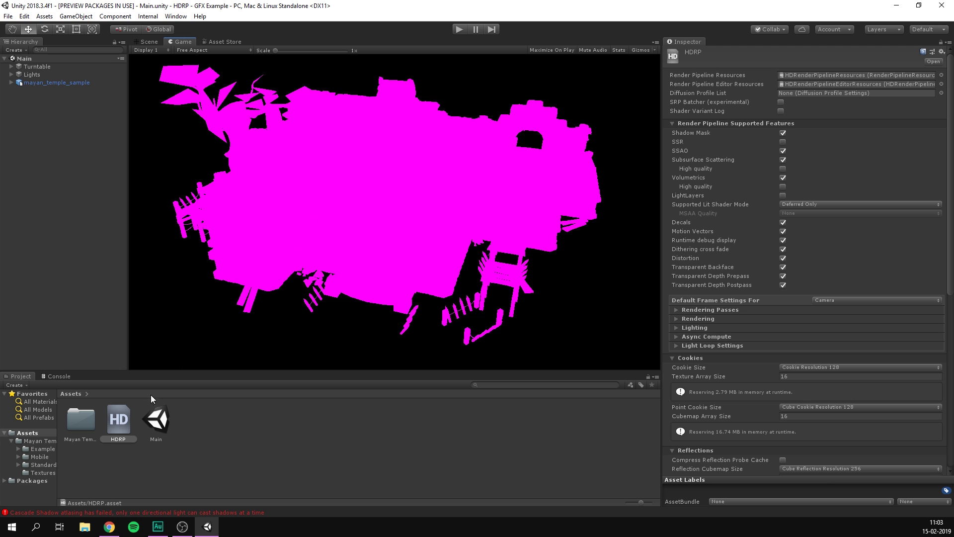
double_click(84, 425)
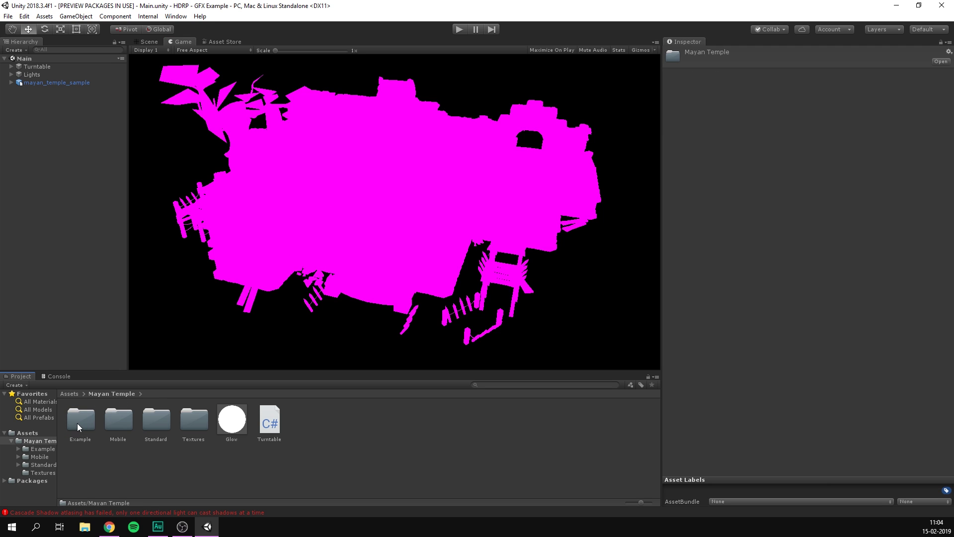
double_click(78, 426)
double_click(78, 426)
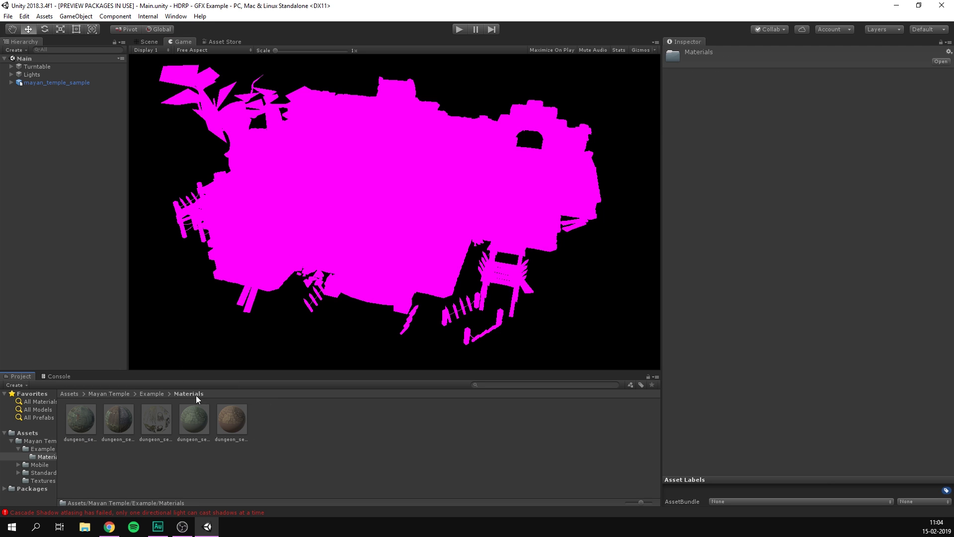
click(86, 423)
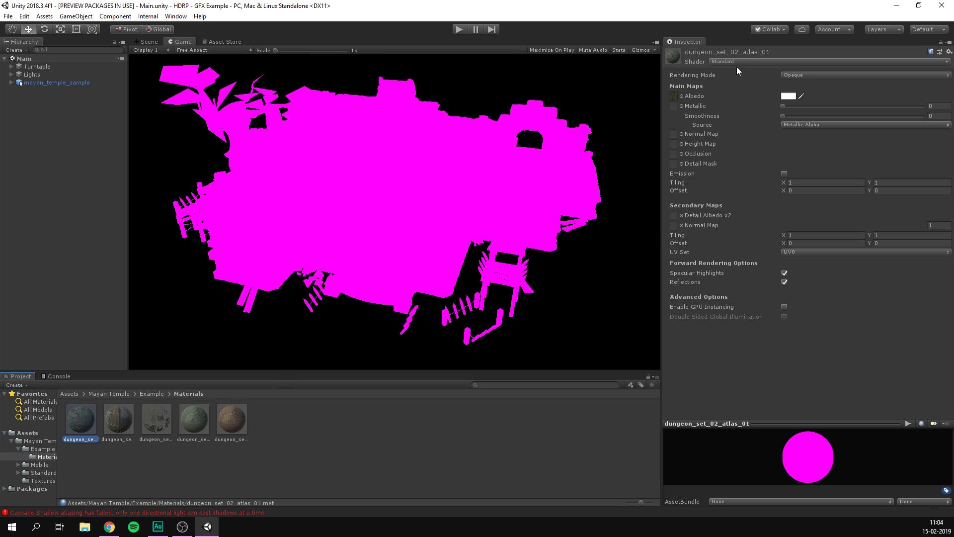
click(721, 62)
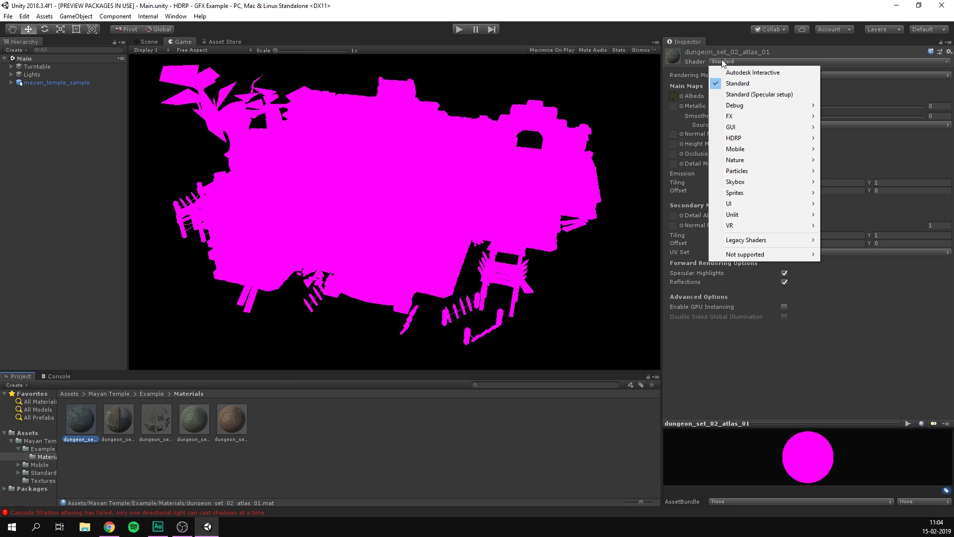
mouse_move(752, 139)
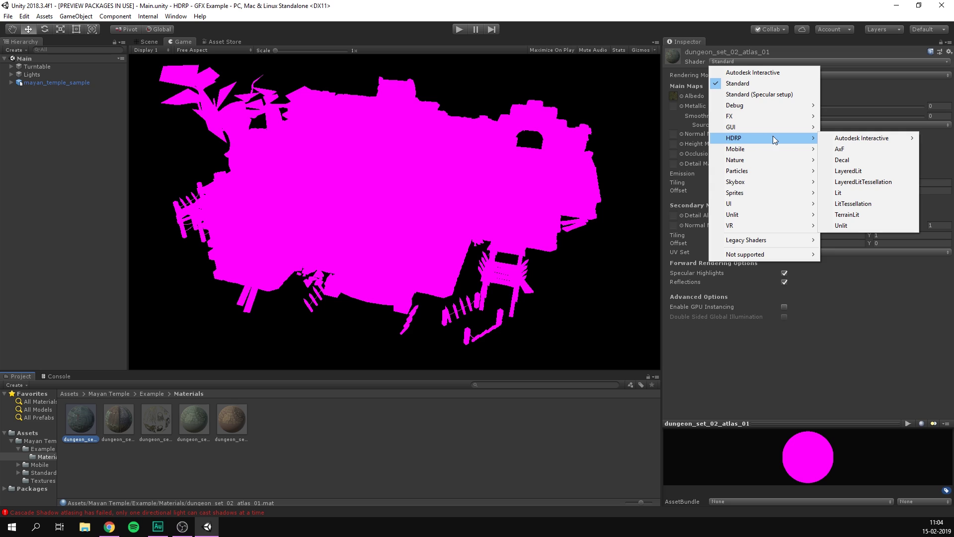
click(856, 195)
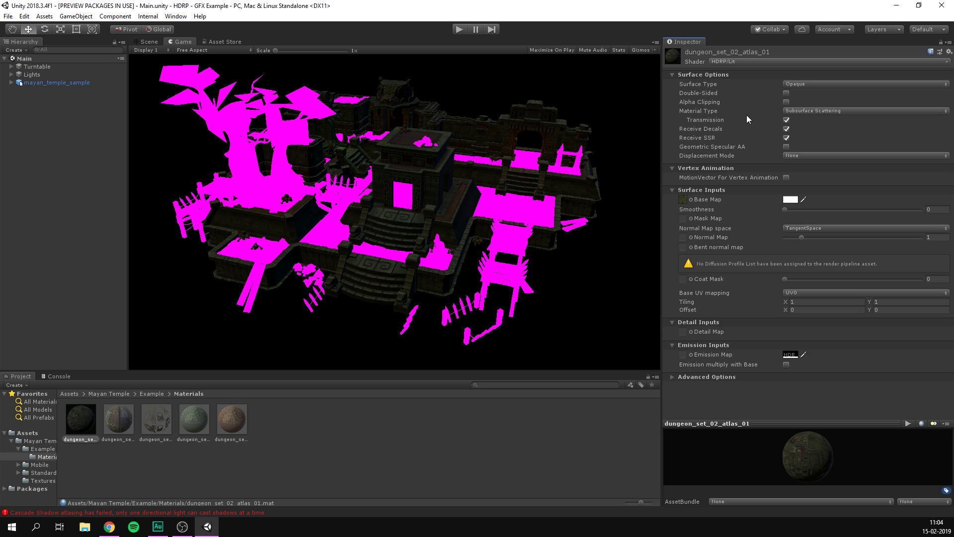
Step: Inspect the remaining dungeon materials, including dungeon_set_02_floor_atlas and floor_atlas_red
click(120, 423)
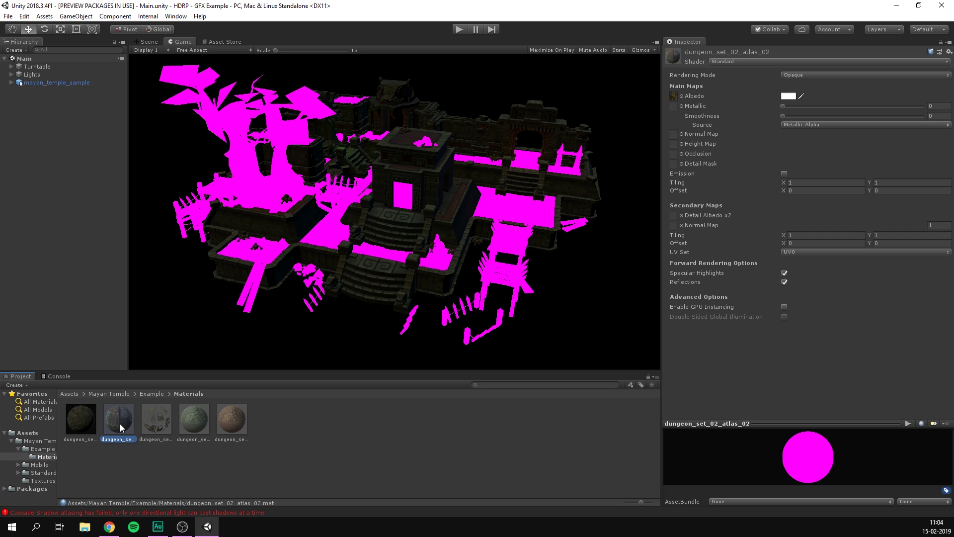
click(157, 421)
click(192, 421)
click(231, 419)
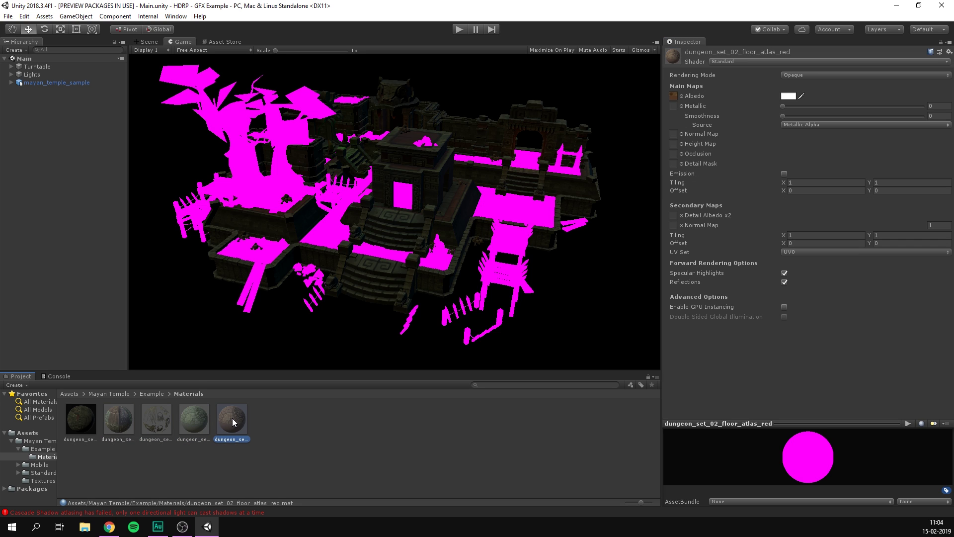
click(126, 461)
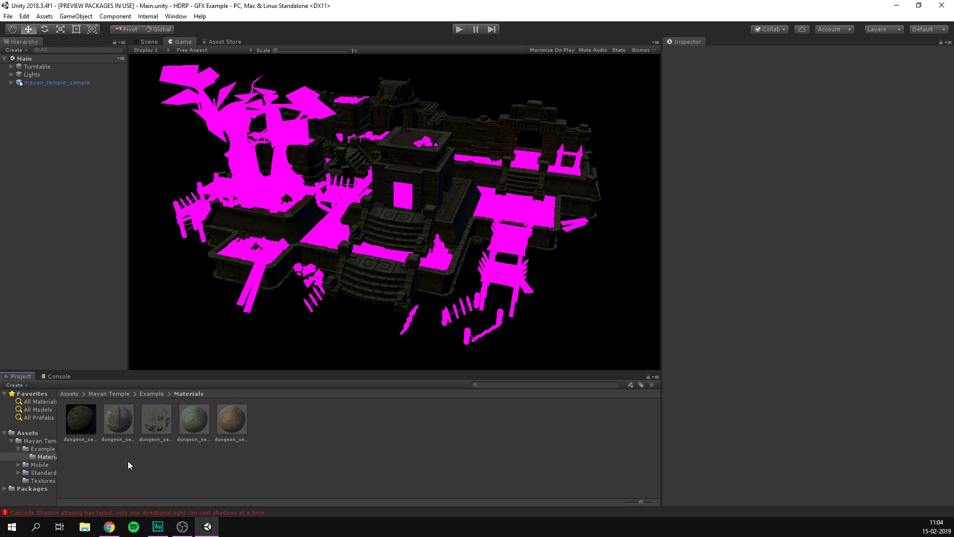
Step: Upgrade all project materials to HDRP and verify they now use HDRP Lit
click(22, 16)
mouse_move(100, 282)
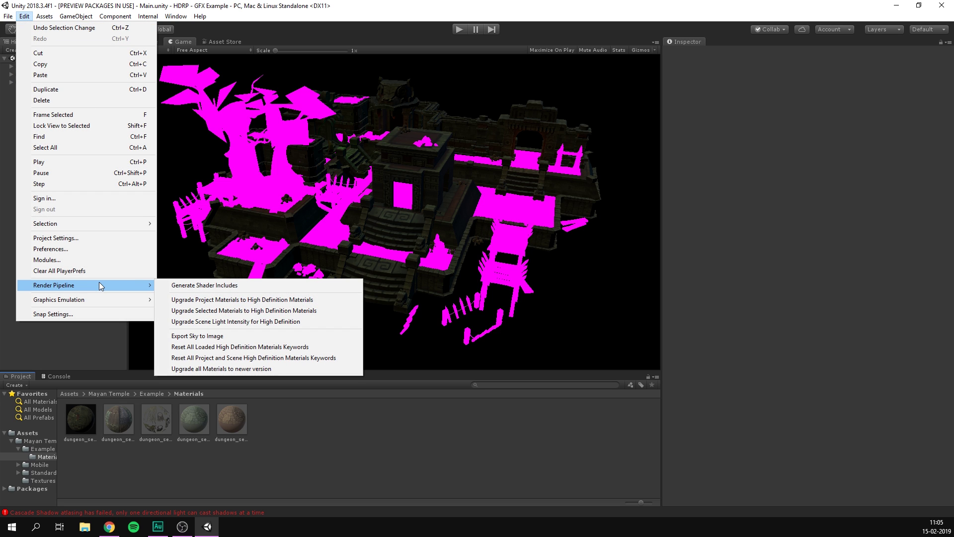
click(263, 299)
click(503, 281)
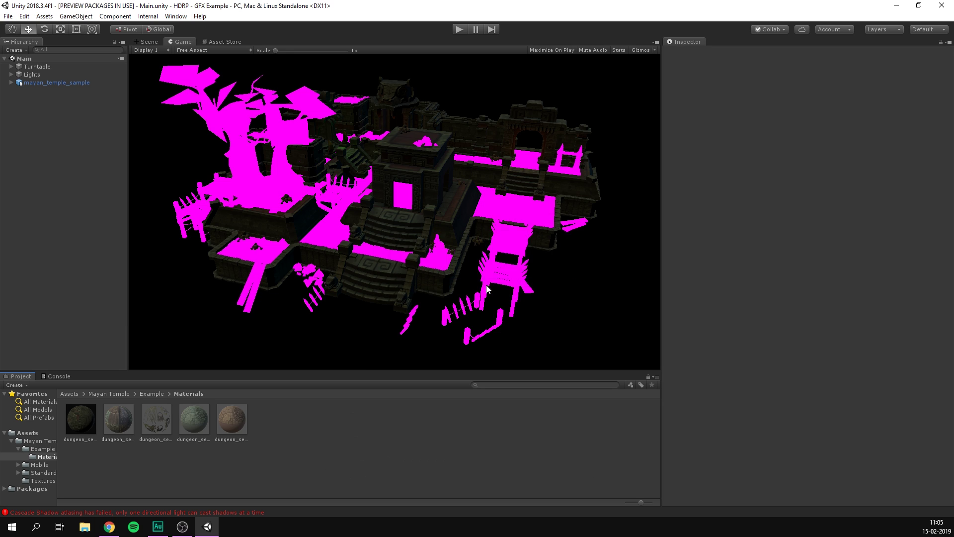
click(158, 415)
click(189, 410)
click(243, 416)
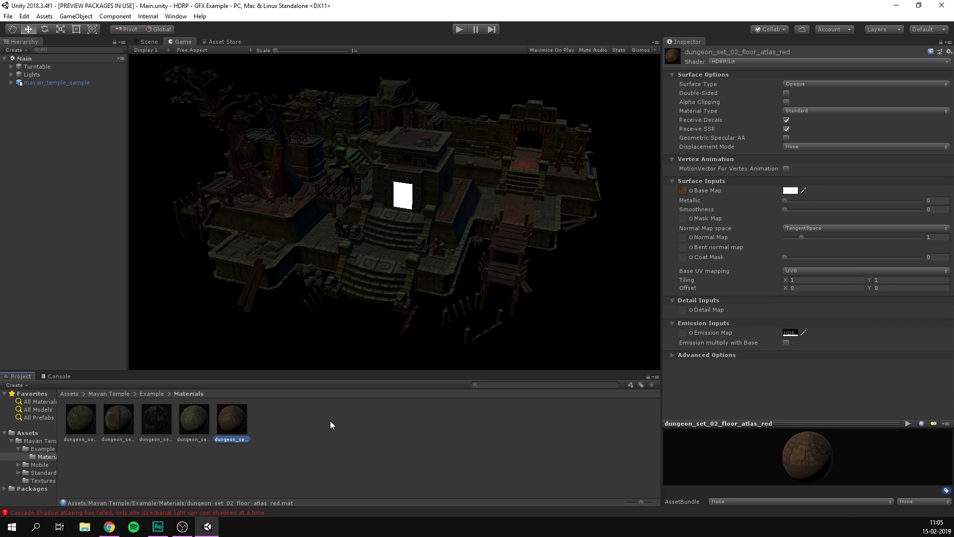
click(312, 423)
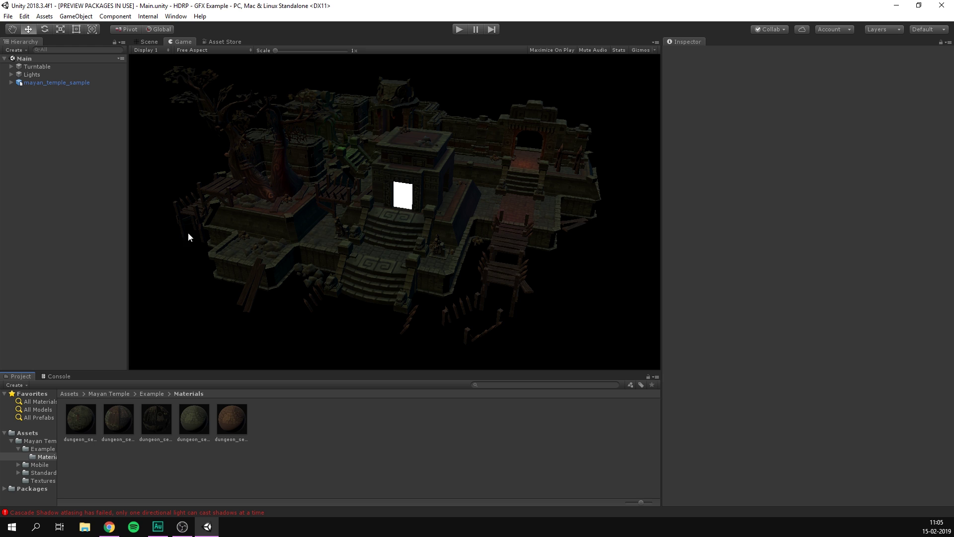
Step: Temporarily disable the secondary lights RimLight through DoorLight
click(11, 74)
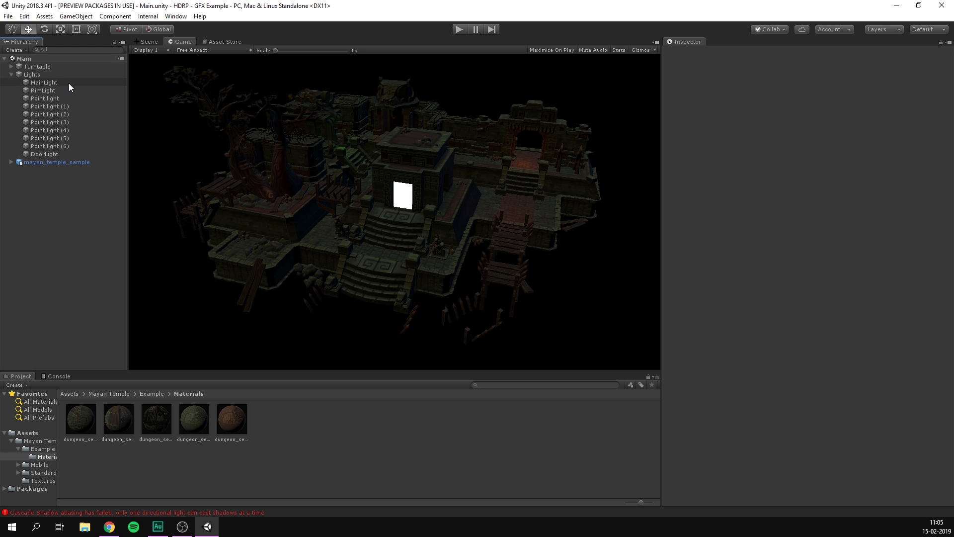
click(69, 88)
shift+click(44, 154)
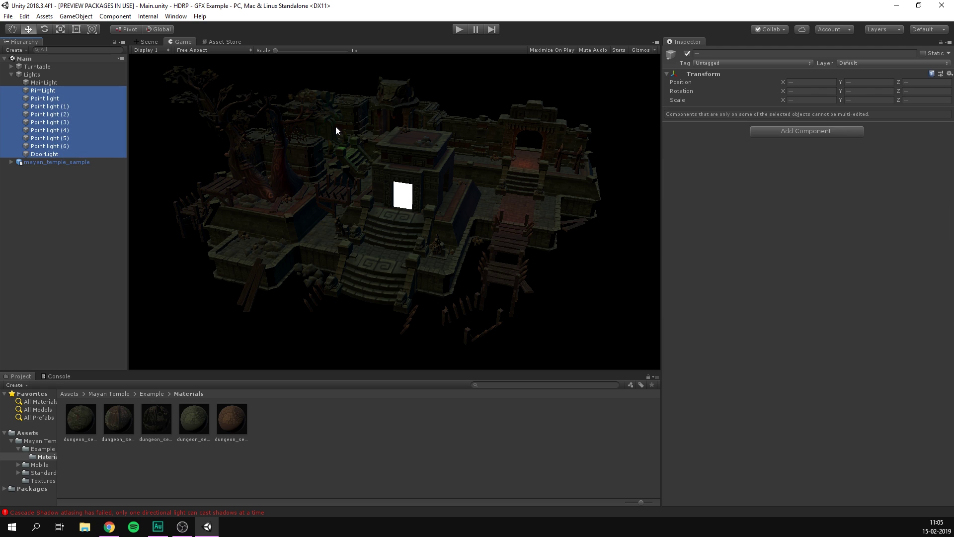
click(690, 54)
click(30, 234)
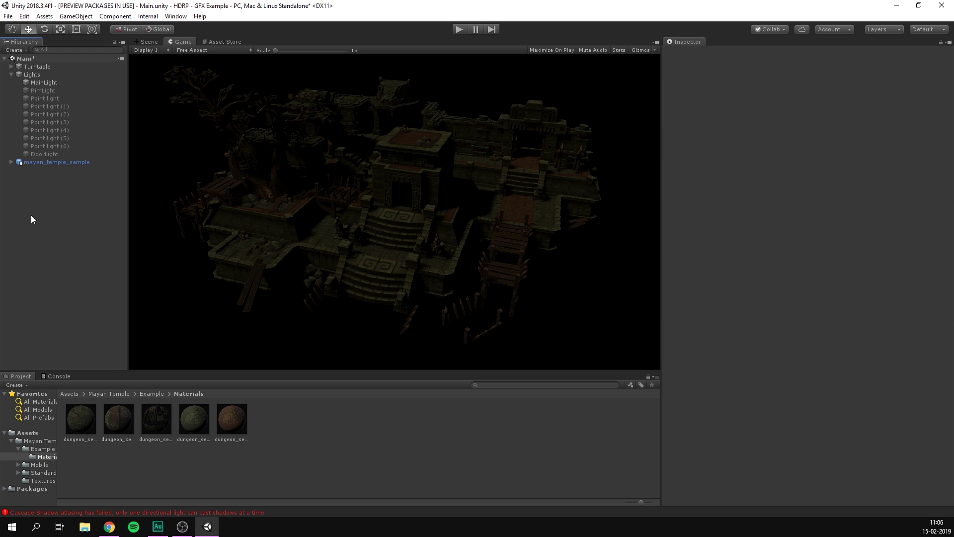
Step: Set MainLight's Intensity to 3
click(41, 83)
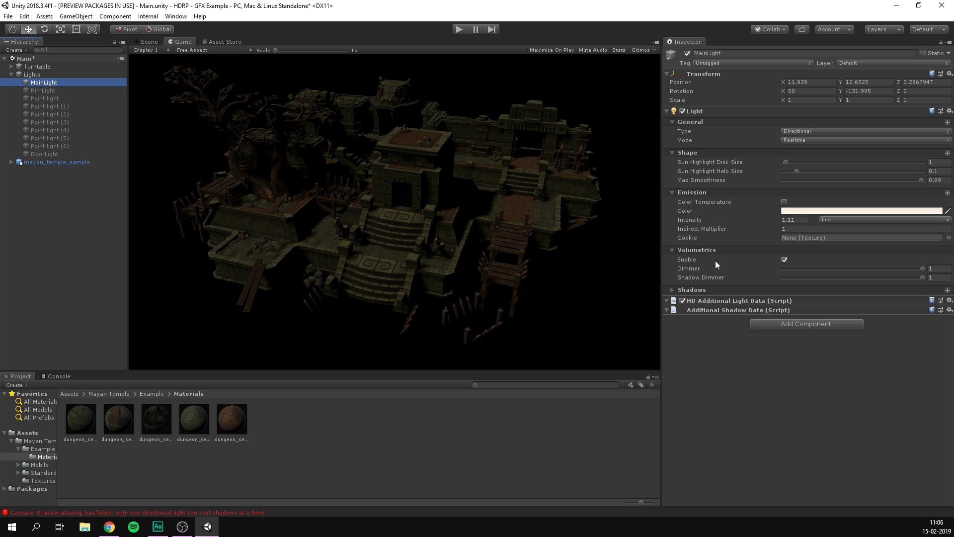
click(798, 220)
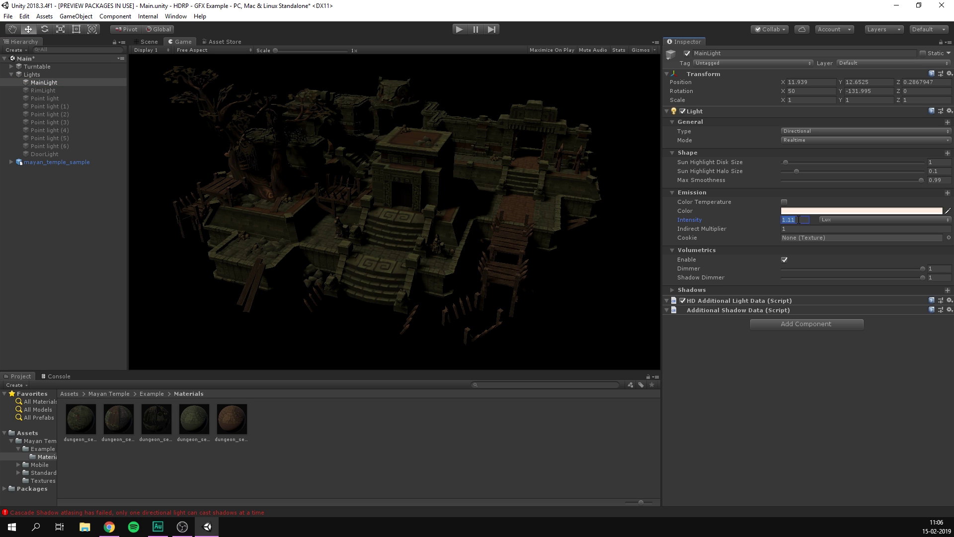
text(3)
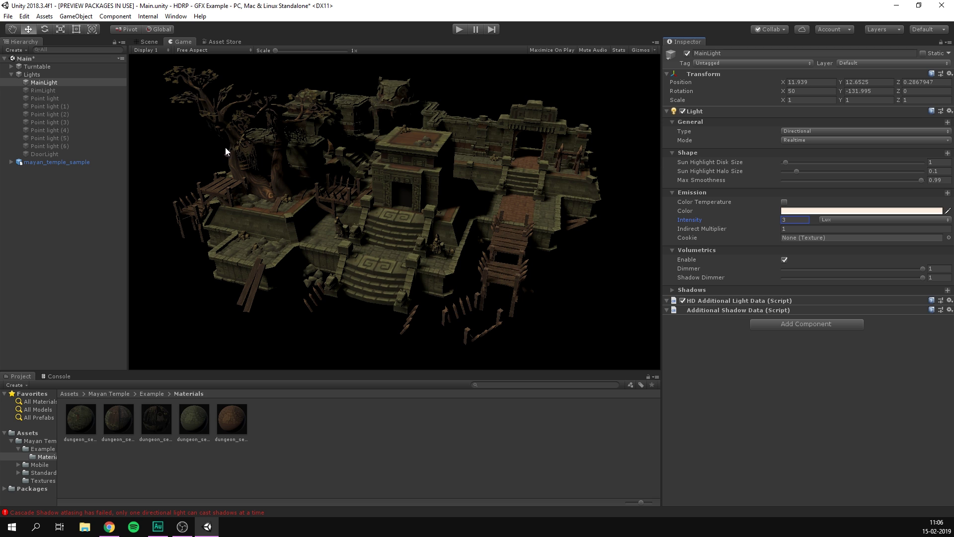
Step: Re-enable RimLight through DoorLight and view the Console errors
click(56, 90)
shift+click(72, 154)
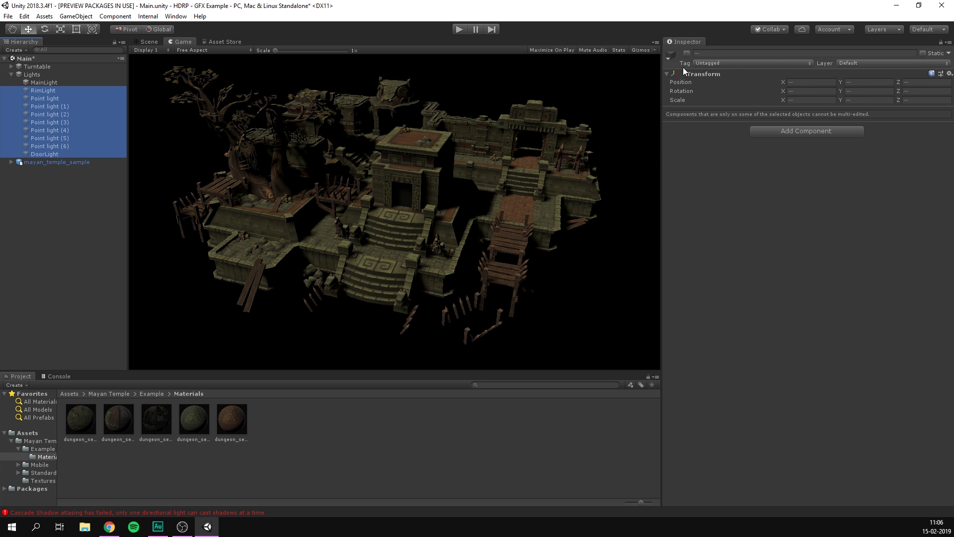
click(48, 380)
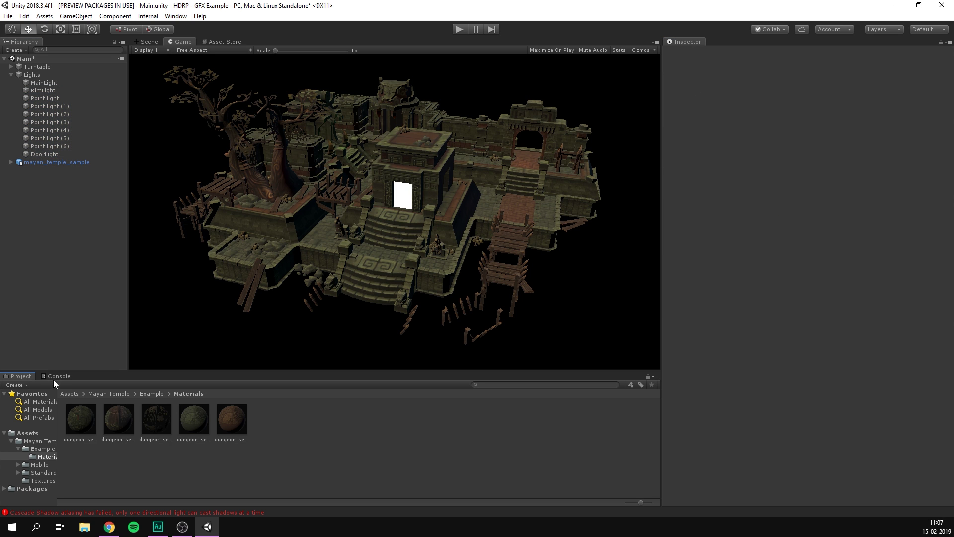
click(60, 511)
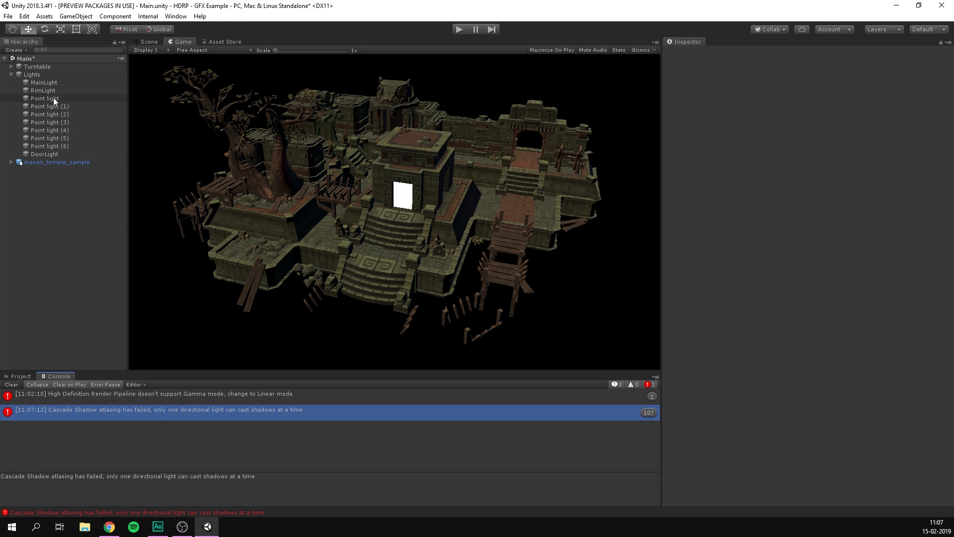
Step: Disable RimLight's shadow map and clear the Console messages
click(62, 84)
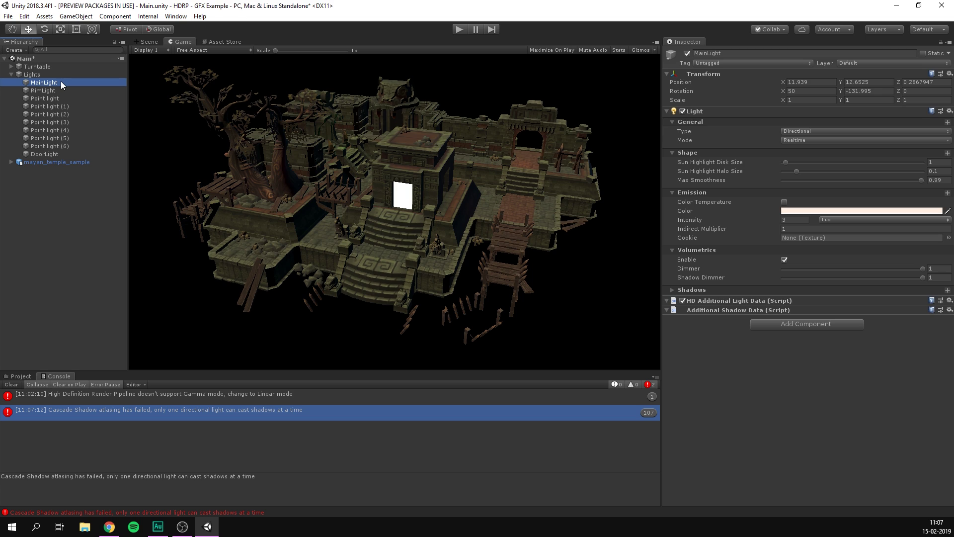
click(63, 91)
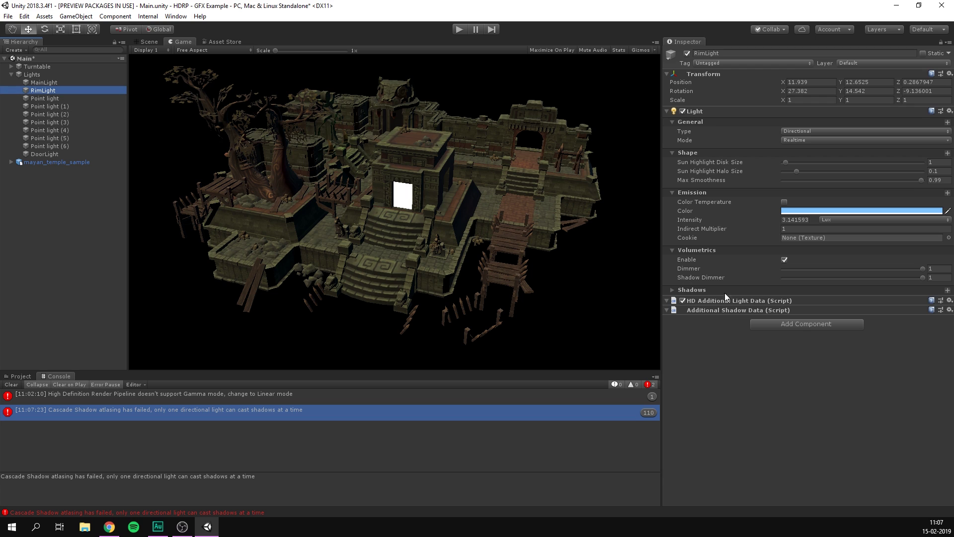
click(691, 289)
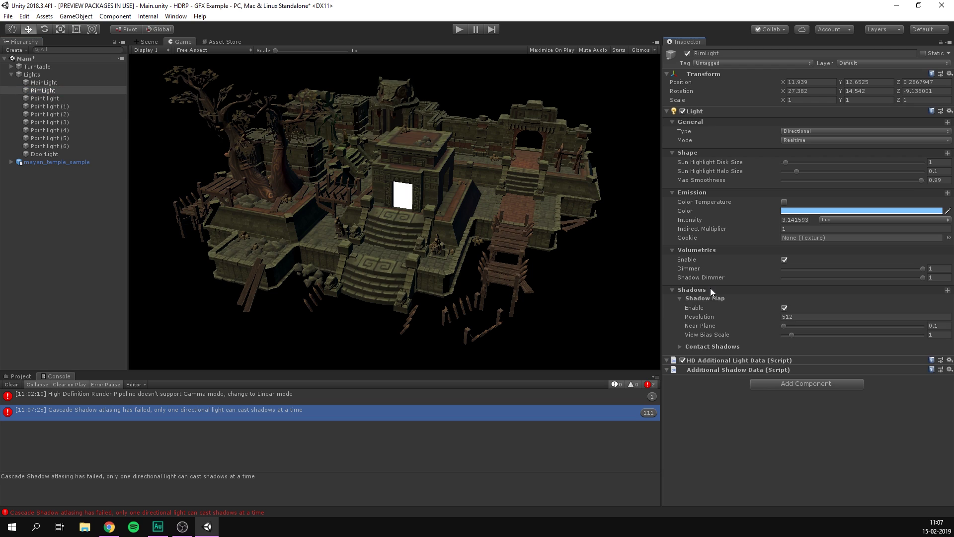
click(785, 308)
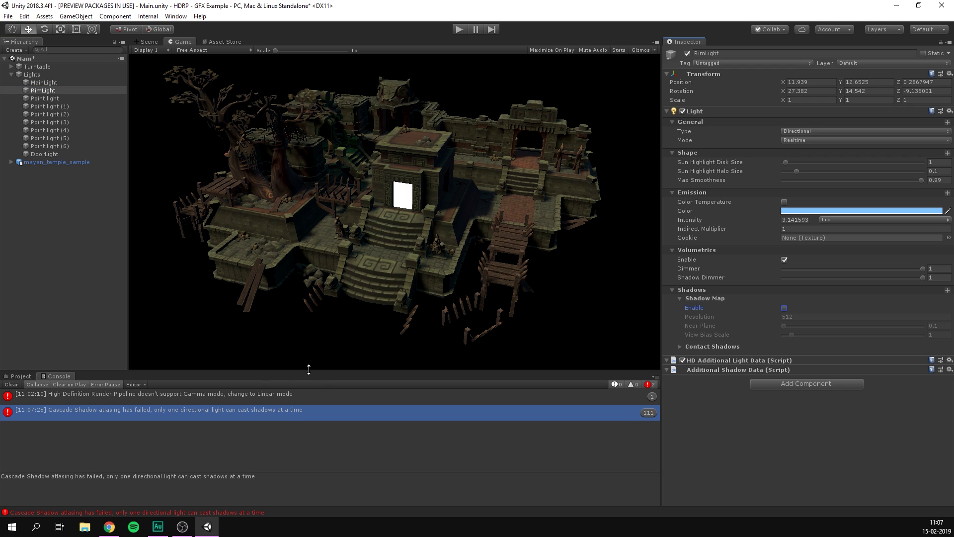
click(12, 385)
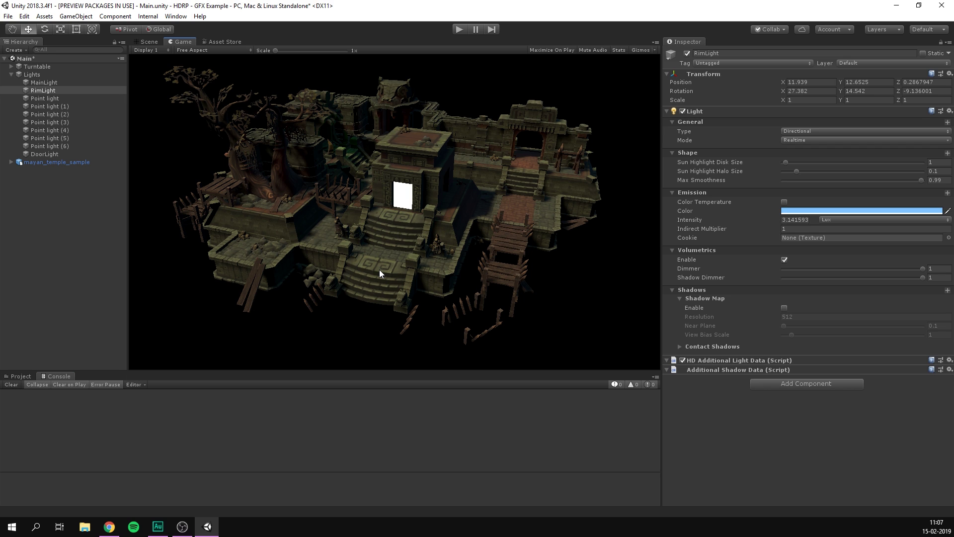
click(805, 219)
click(379, 189)
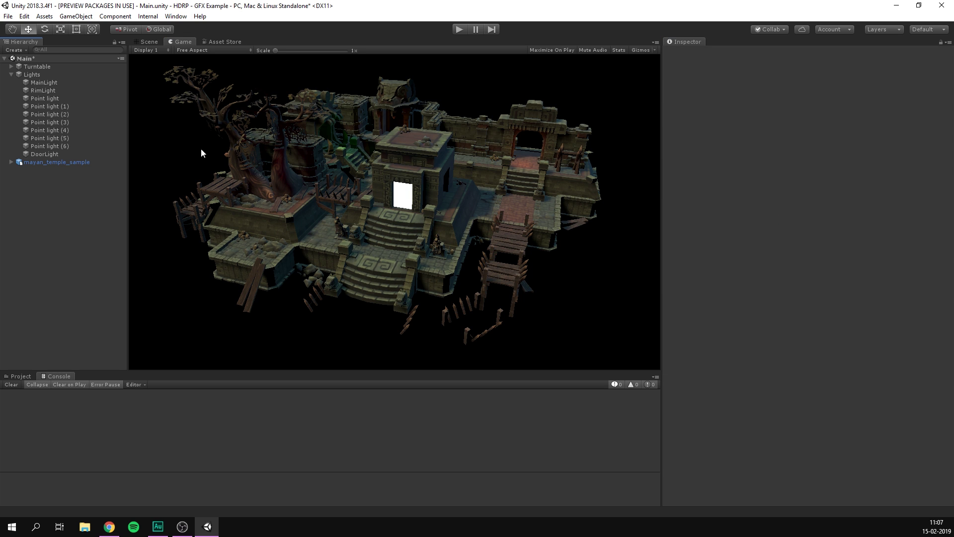
Step: Set the Intensity of all seven point lights to 2000
click(65, 100)
shift+click(70, 145)
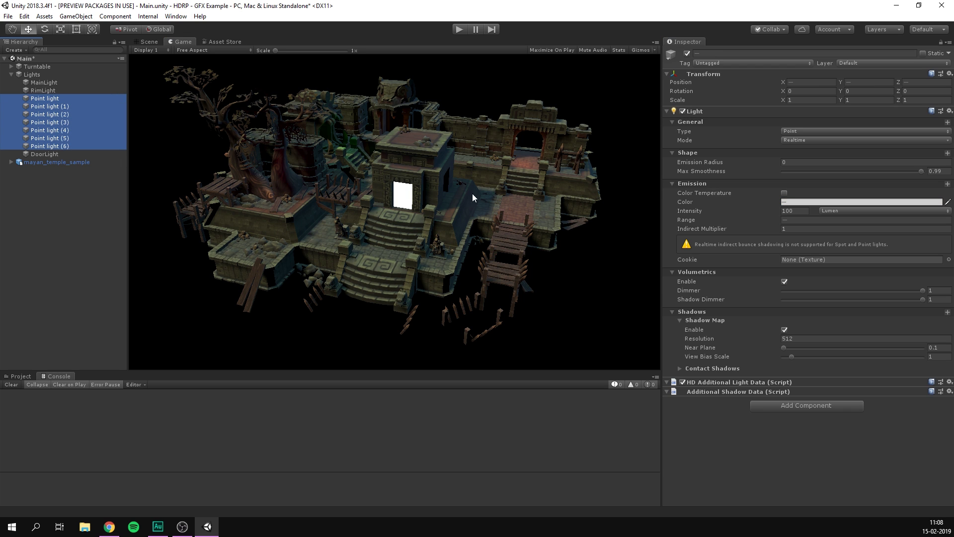
click(804, 210)
text(2000)
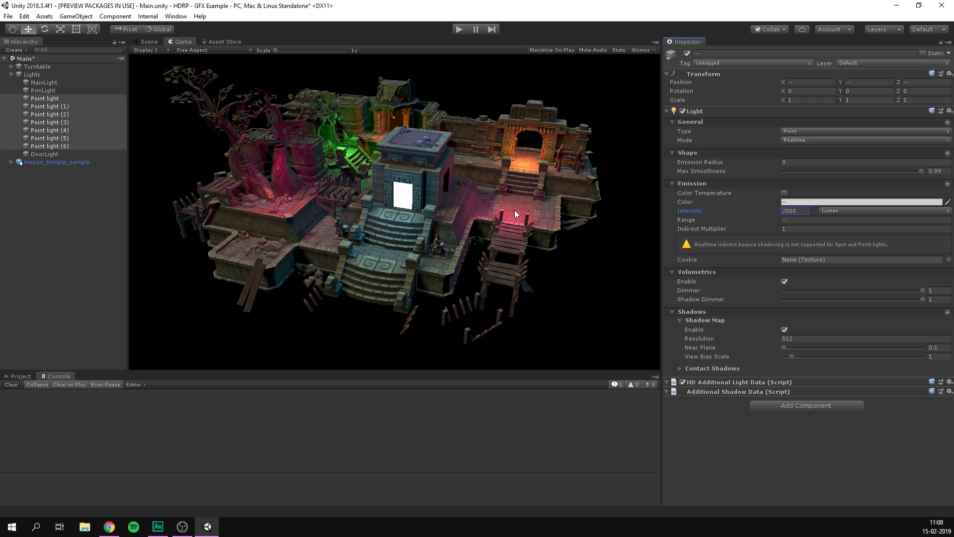
click(61, 82)
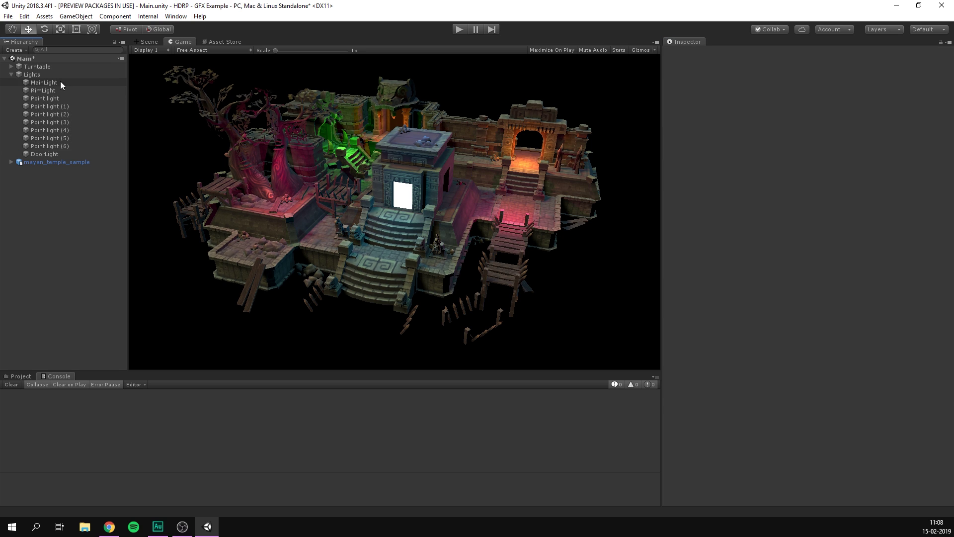
Step: Add a Scene Settings volume via Create > Rendering, giving the scene a procedural sky
click(11, 75)
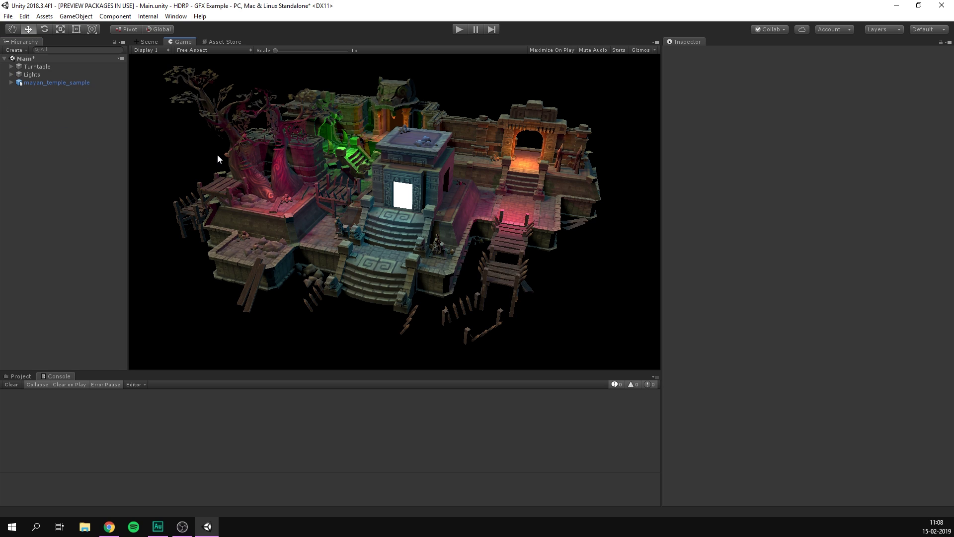
click(105, 153)
click(15, 50)
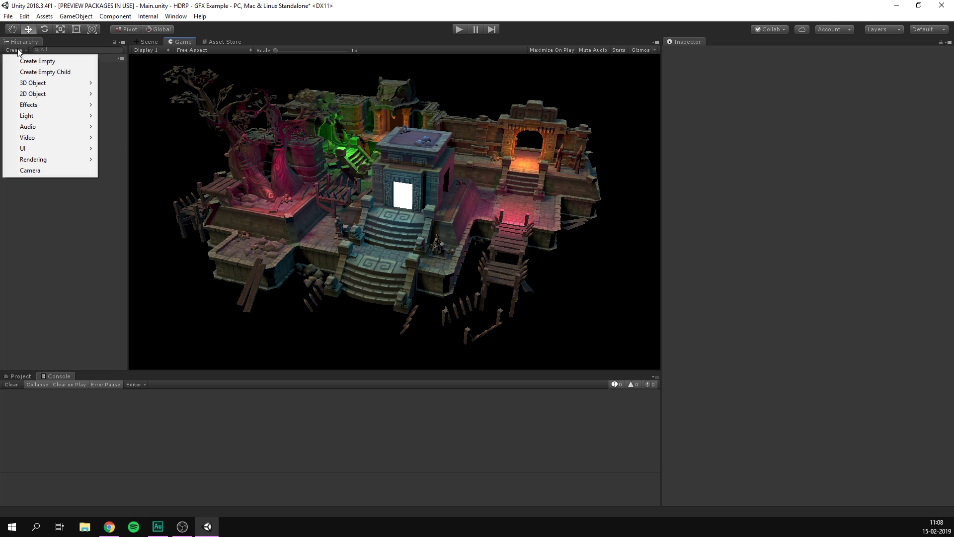
mouse_move(76, 159)
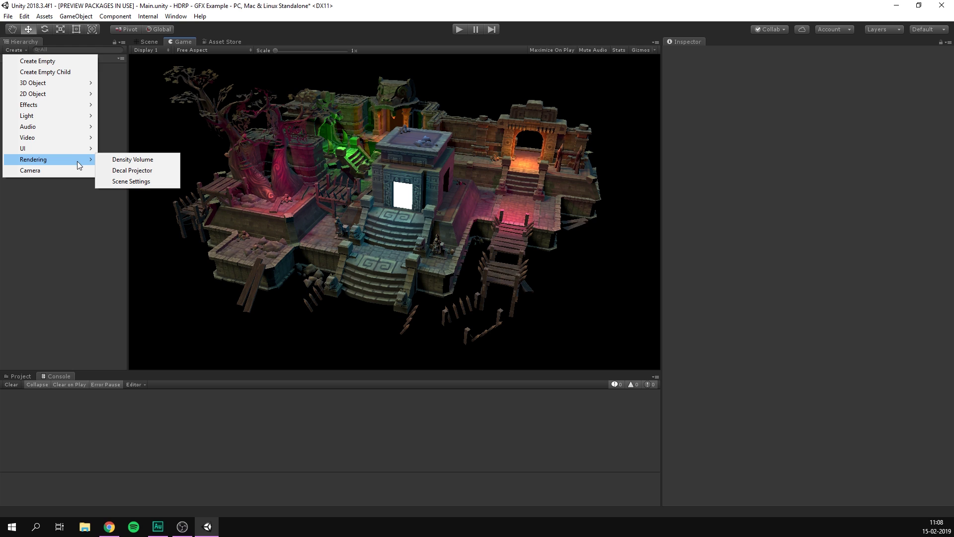
click(168, 181)
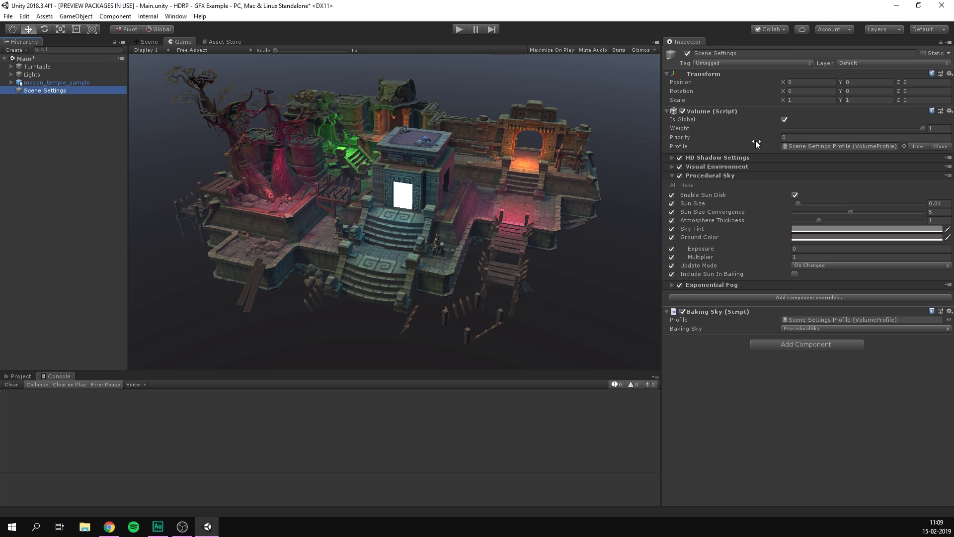
click(731, 117)
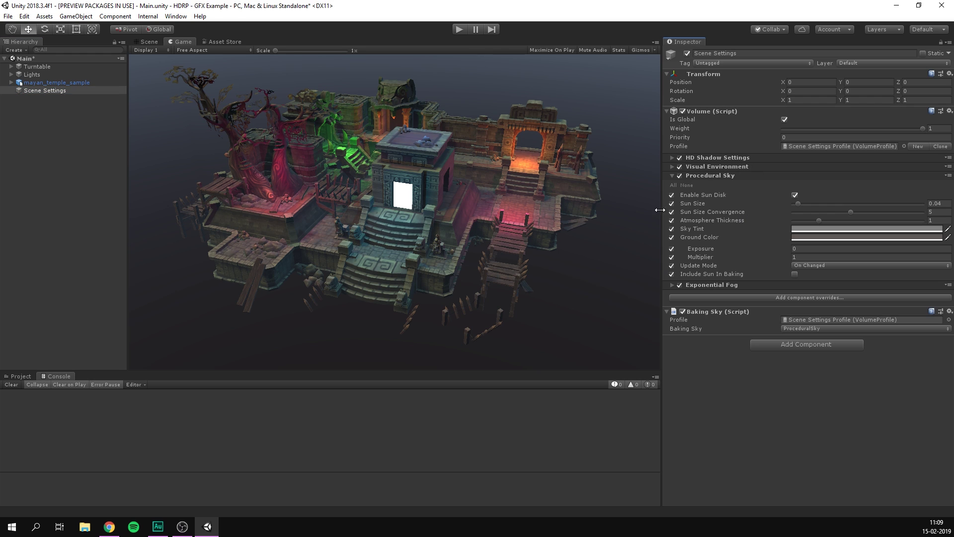
click(711, 175)
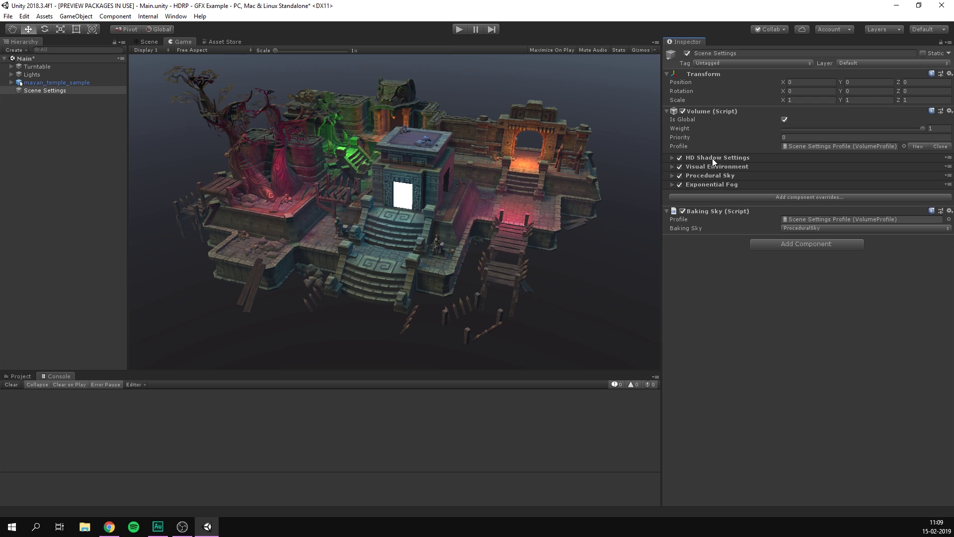
Step: Try an HD Shadow Max Distance of 40, then restore it to 500
click(712, 157)
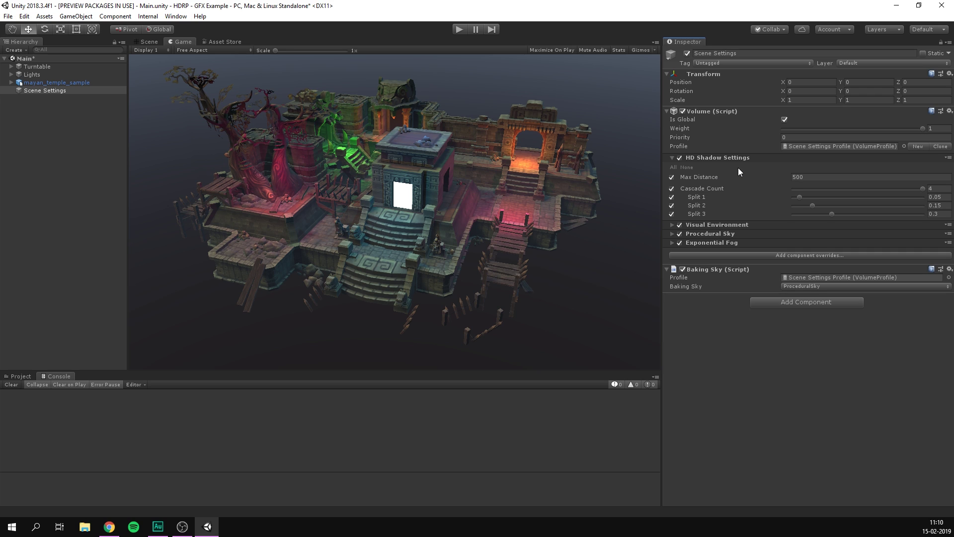
click(810, 177)
text(40)
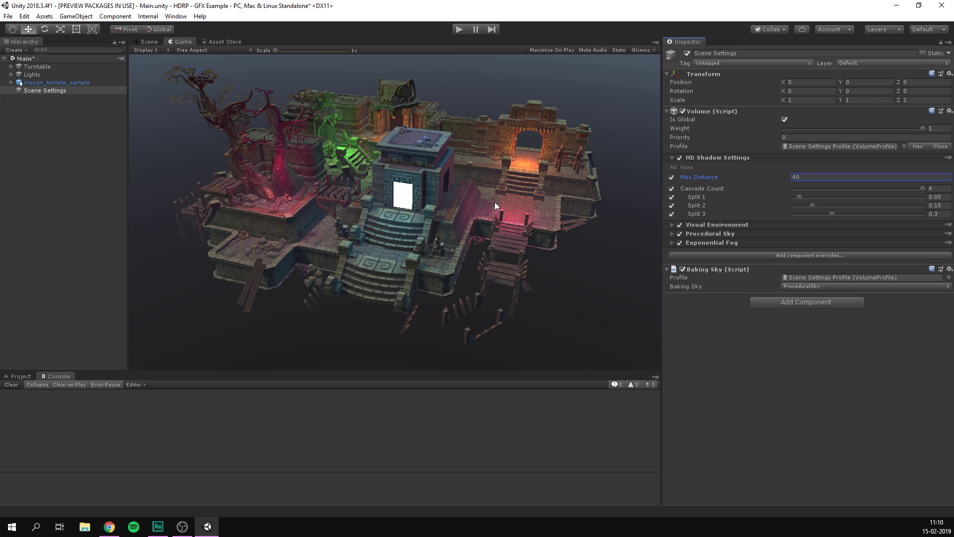
double_click(851, 176)
Step: Expand Visual Environment and toggle its override off and back on to compare the sky
text(500)
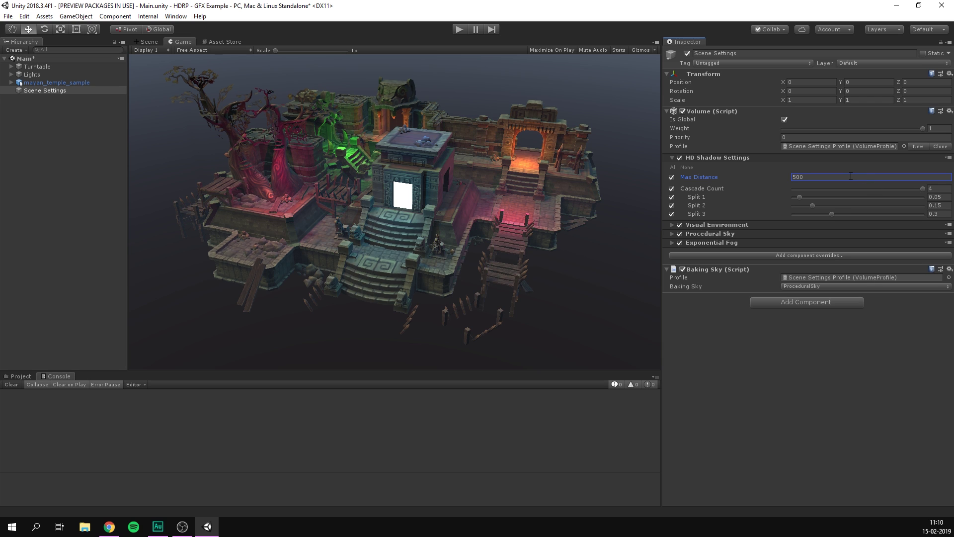
click(721, 157)
click(717, 166)
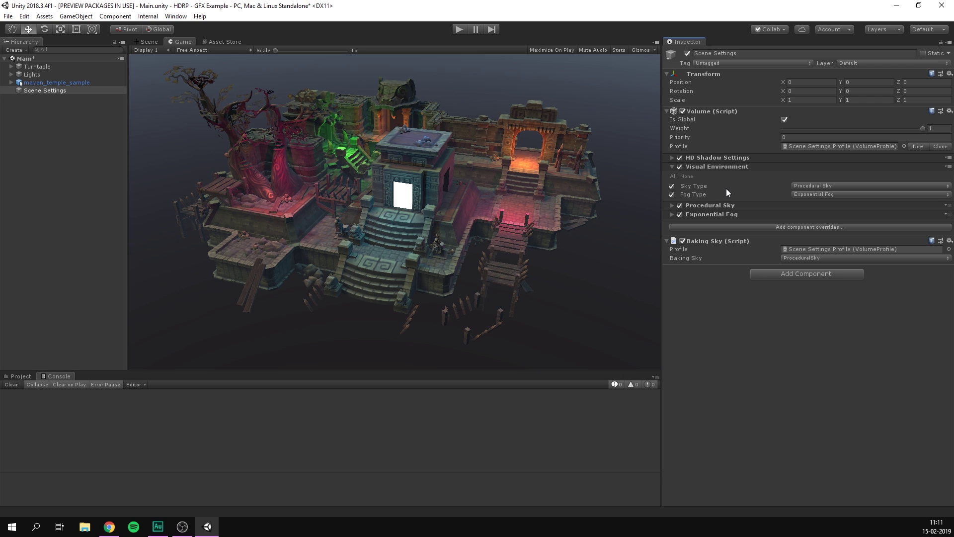
click(680, 166)
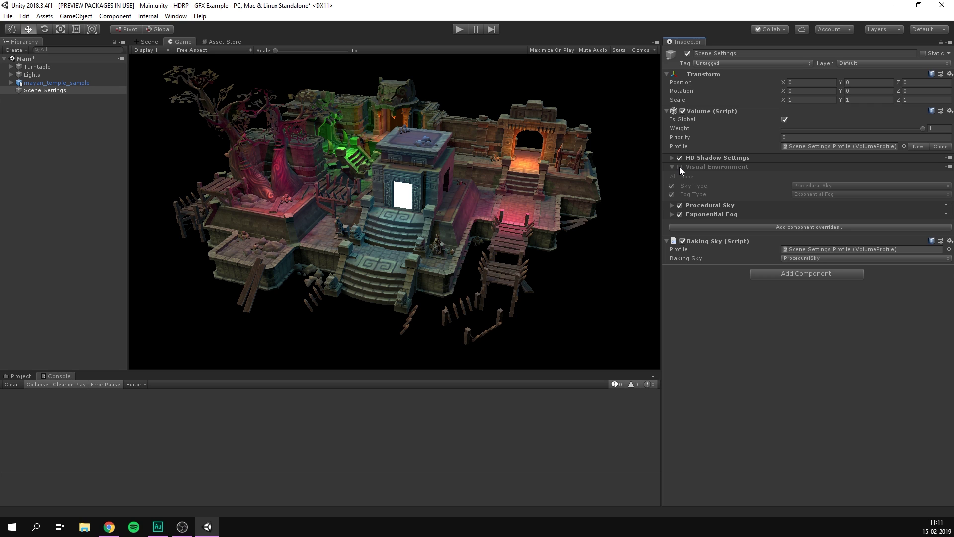
click(678, 166)
click(823, 187)
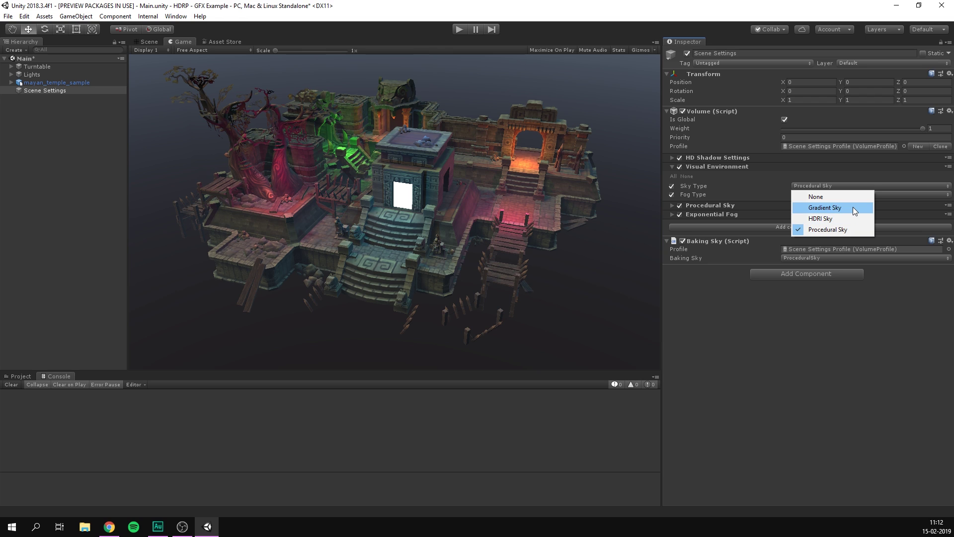
Step: Keep Procedural Sky, disable its sun disk, and tint the sky red
click(823, 230)
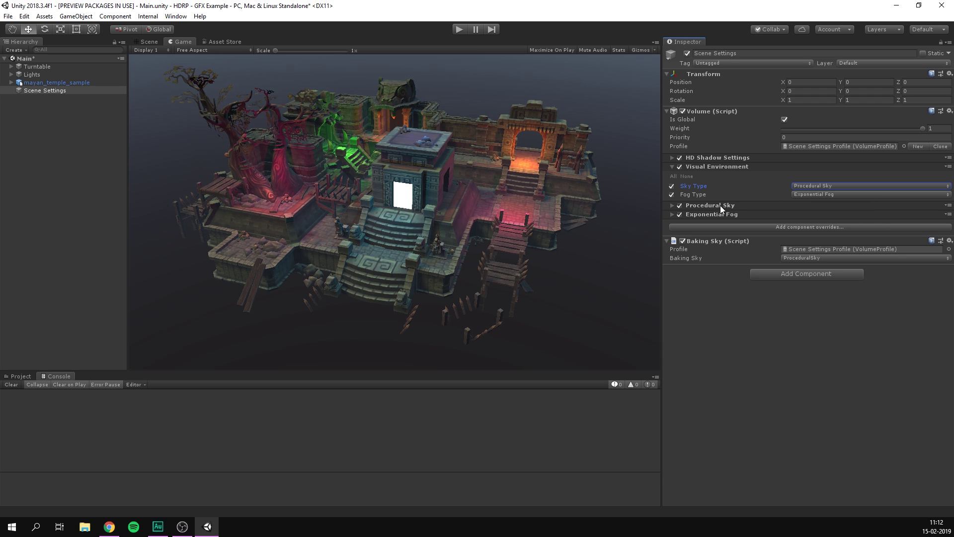
click(734, 205)
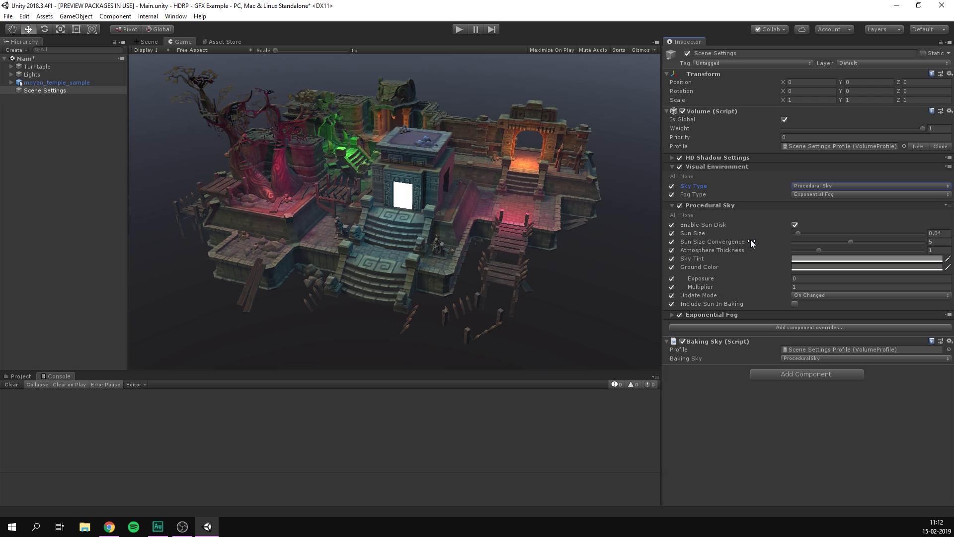
click(794, 224)
click(800, 258)
mouse_move(618, 236)
mouse_down()
mouse_move(648, 252)
mouse_move(668, 241)
mouse_move(584, 208)
mouse_move(558, 267)
mouse_move(653, 298)
mouse_move(685, 267)
mouse_move(632, 232)
mouse_up()
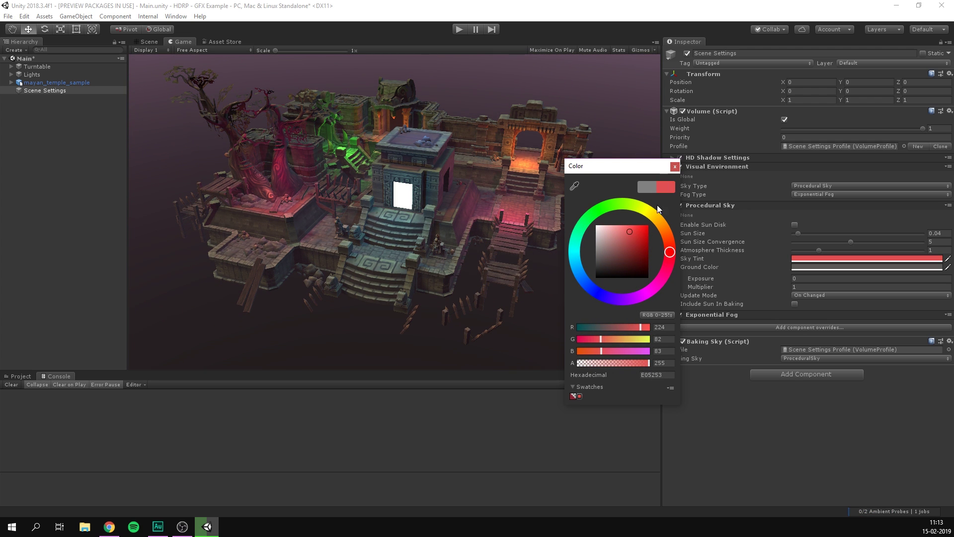
click(675, 166)
Step: Set the Procedural Sky Ground Color to blue-grey 505B66
click(868, 267)
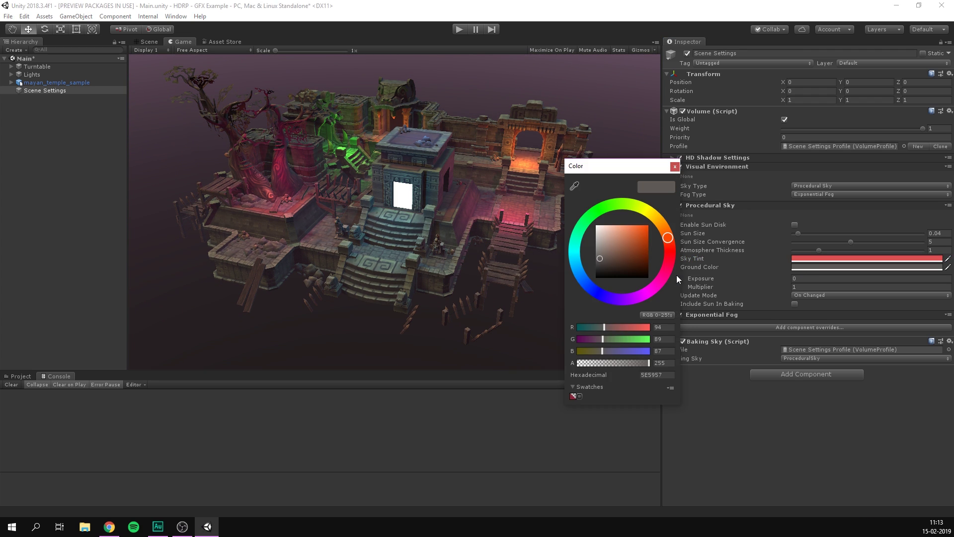
click(585, 268)
click(607, 257)
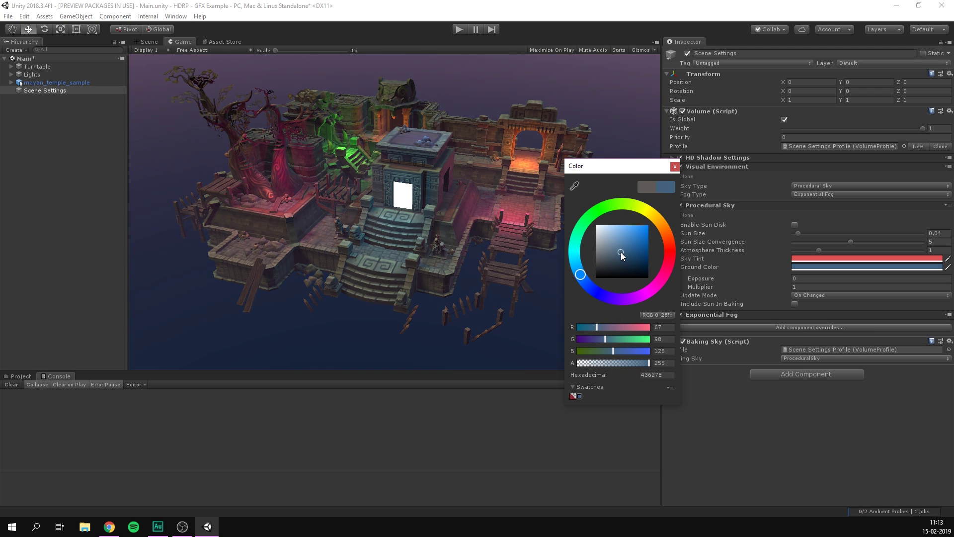
click(674, 166)
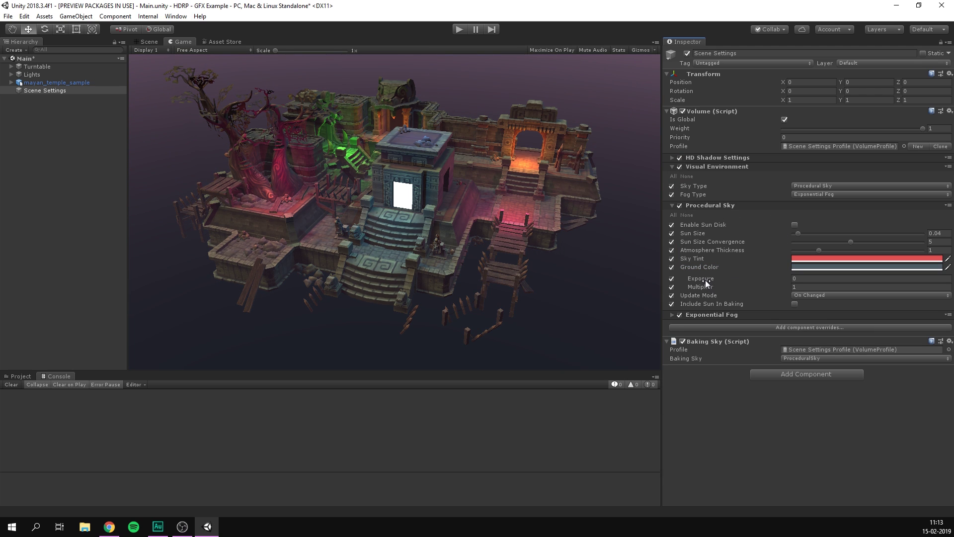
Step: Switch the Visual Environment fog type from Exponential to Volumetric Fog
click(718, 204)
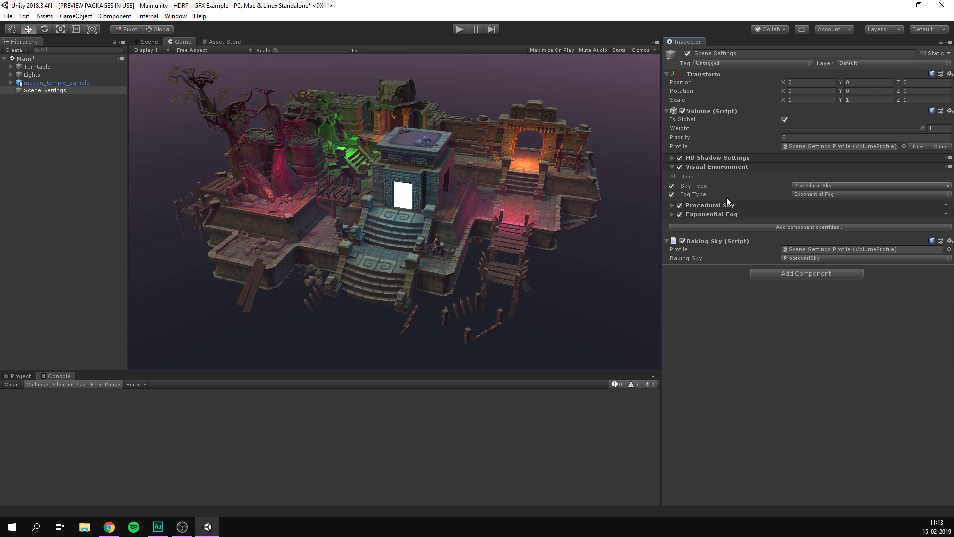
click(813, 195)
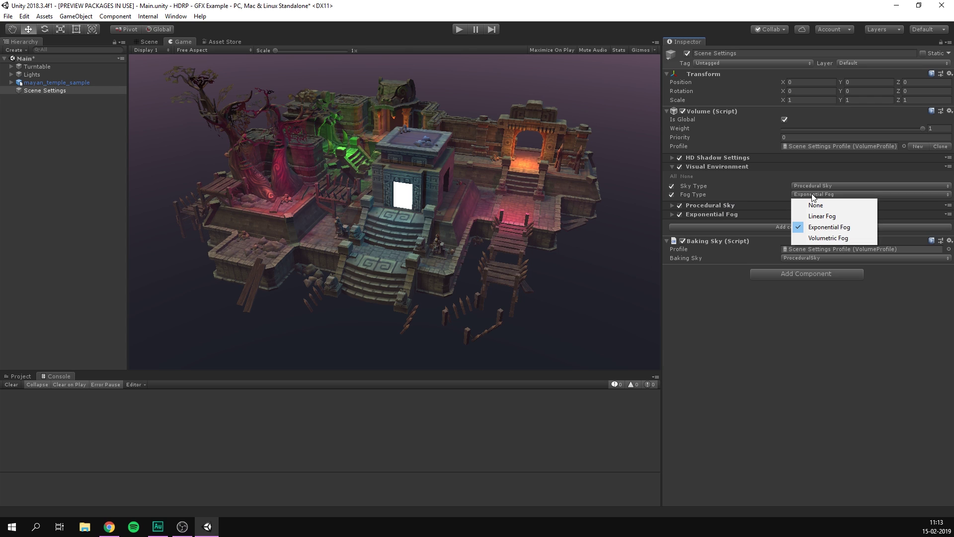
click(858, 238)
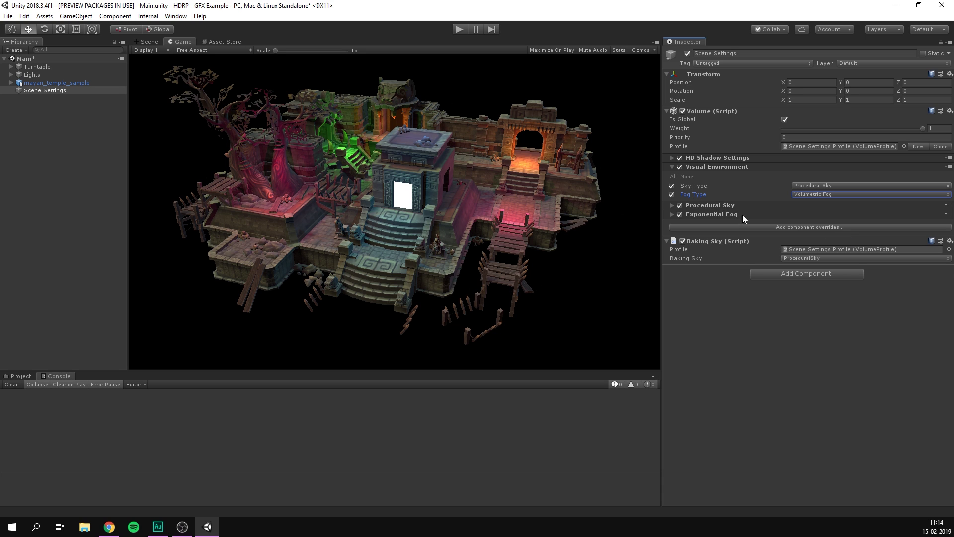
Step: Remove the Exponential Fog override and add a Volumetric Fog override to the profile
click(948, 214)
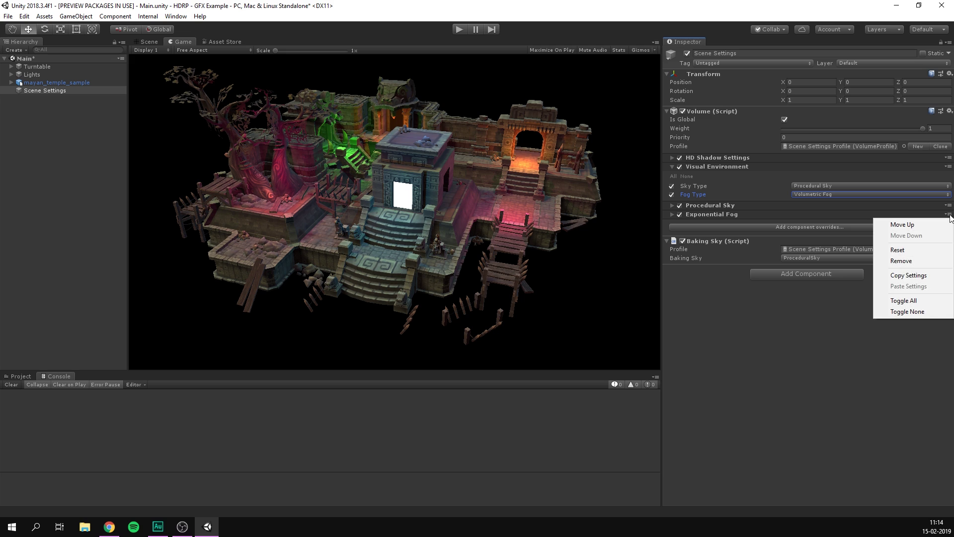
click(902, 260)
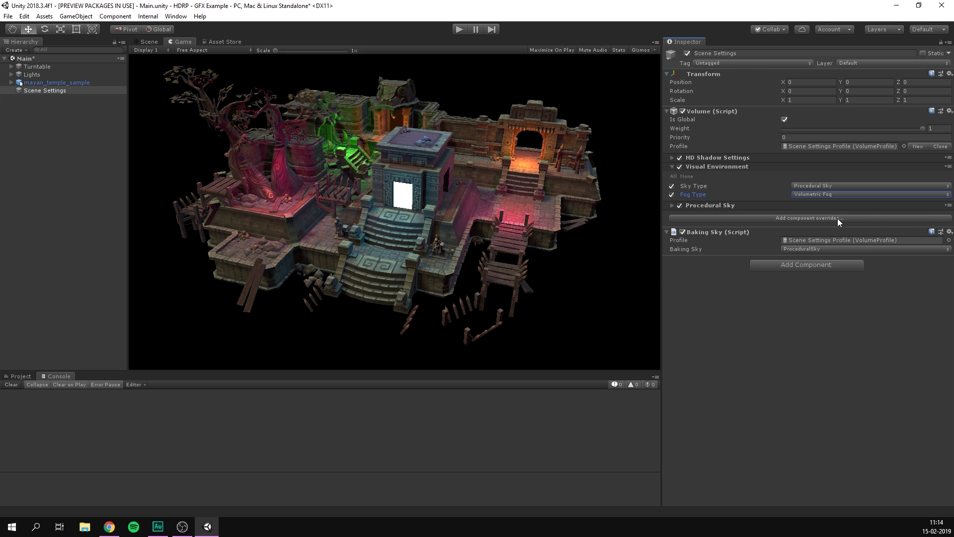
click(810, 218)
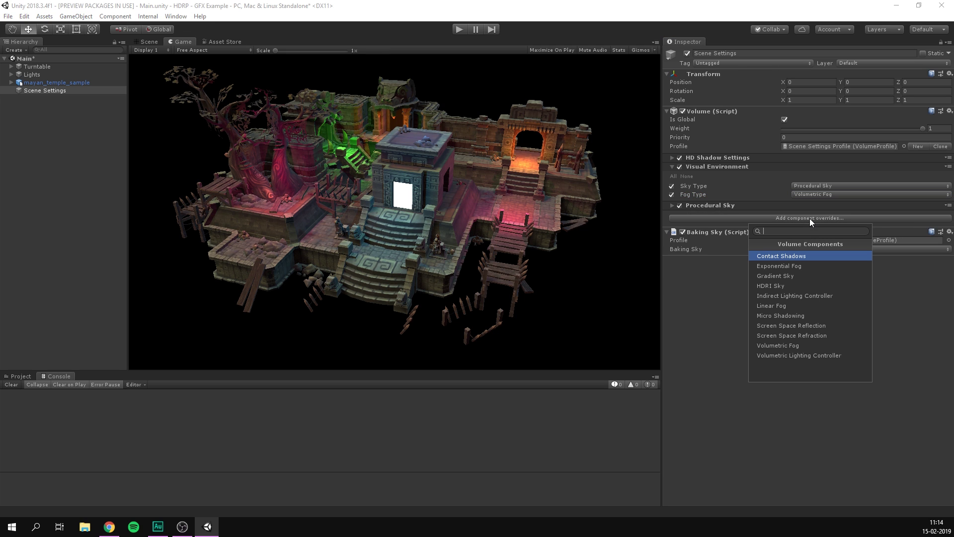
click(813, 345)
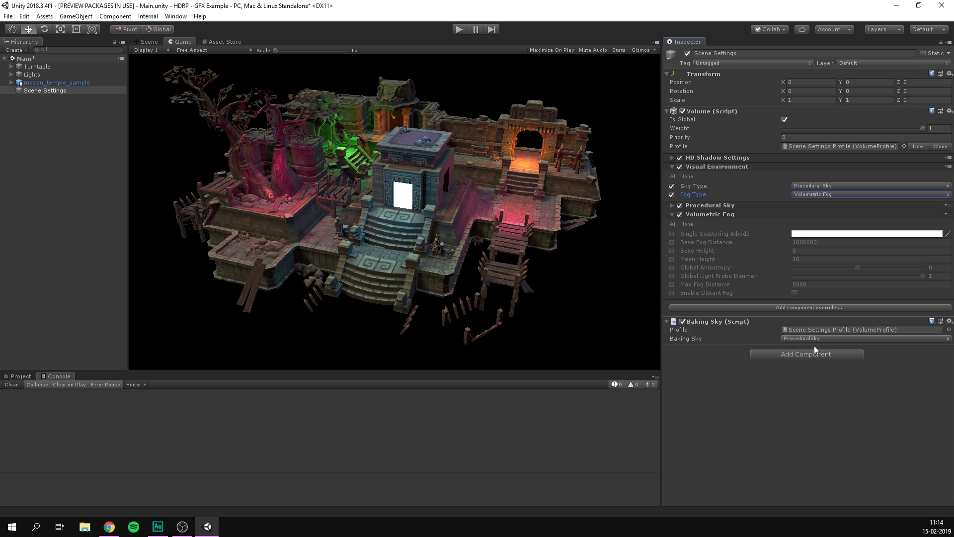
Step: Set Volumetric Fog Base Fog Distance to 80, Base Height 1 and Mean Height 4.5
click(672, 242)
click(811, 243)
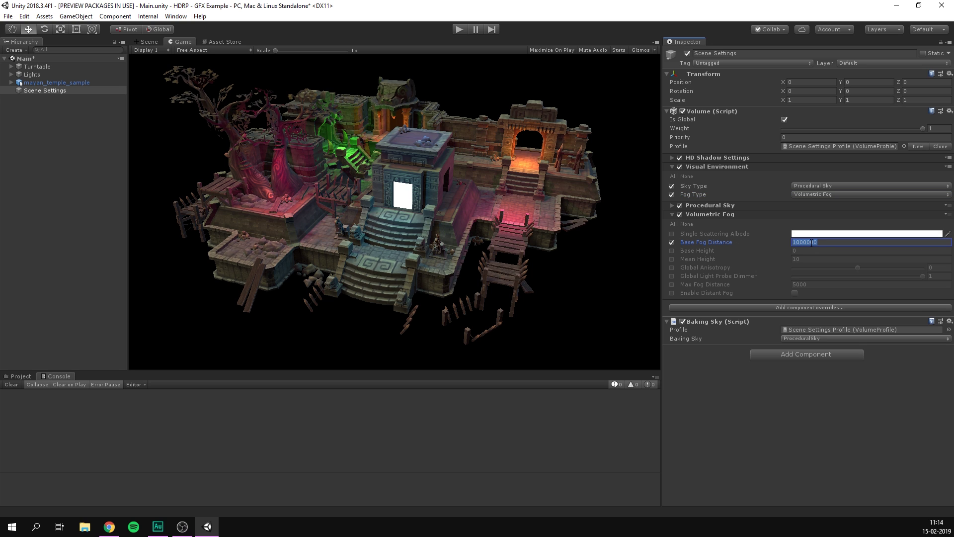
text(80)
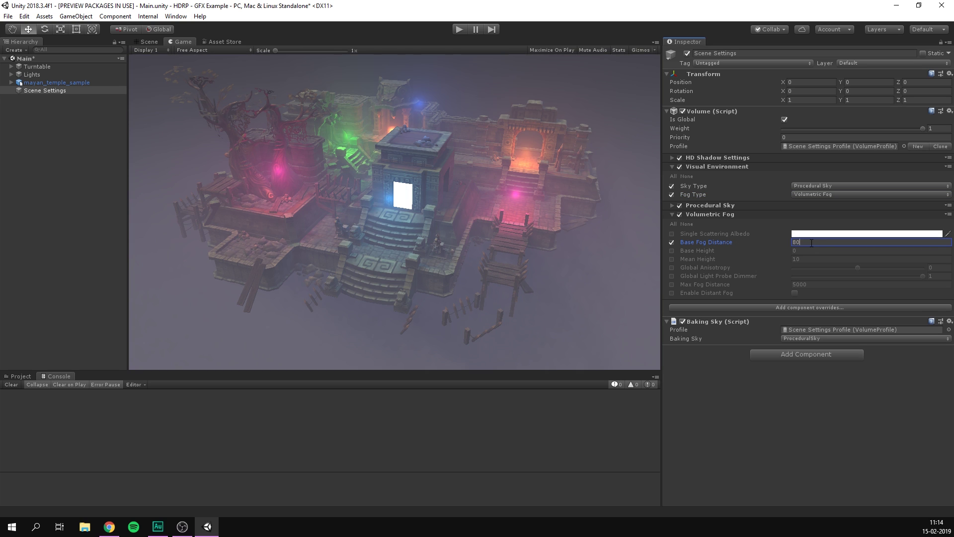
click(671, 250)
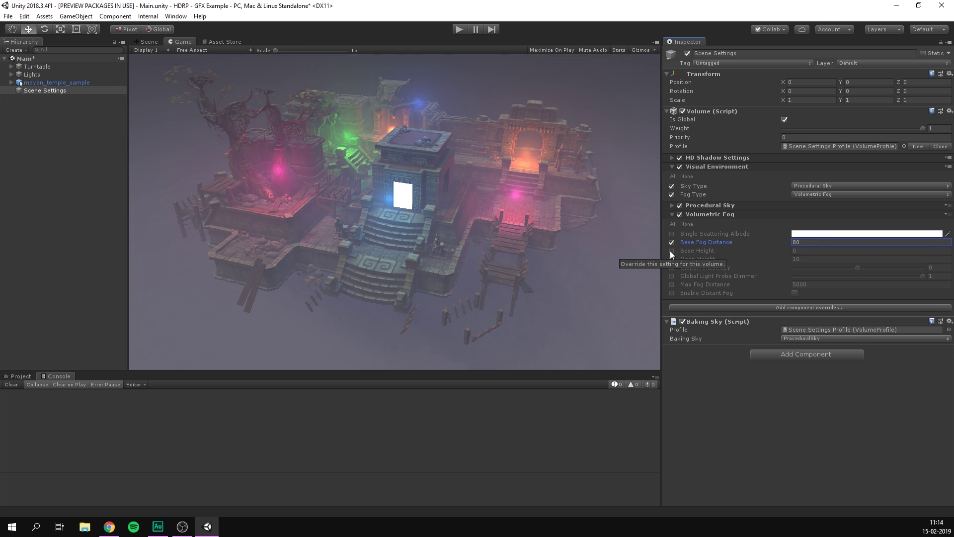
click(806, 251)
text(1)
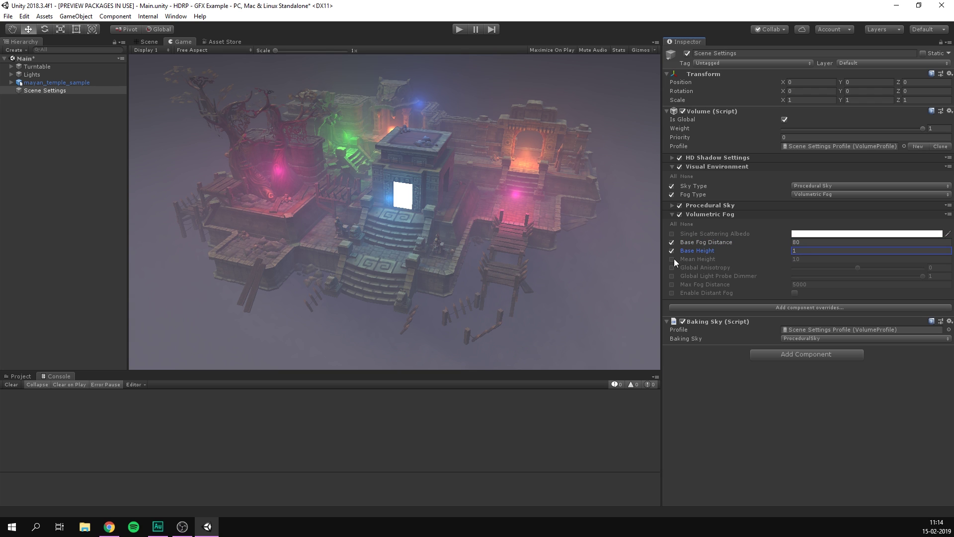
click(671, 259)
click(800, 260)
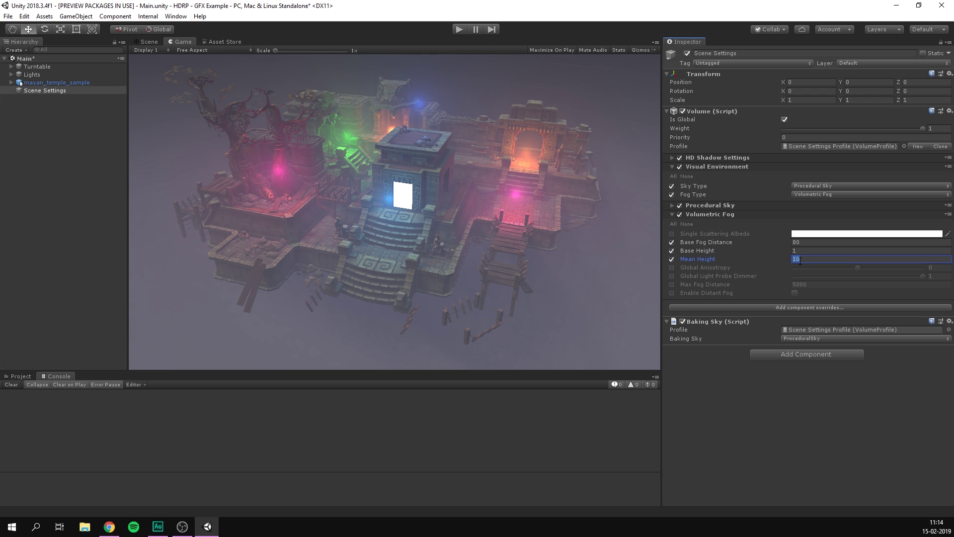
text(4.5)
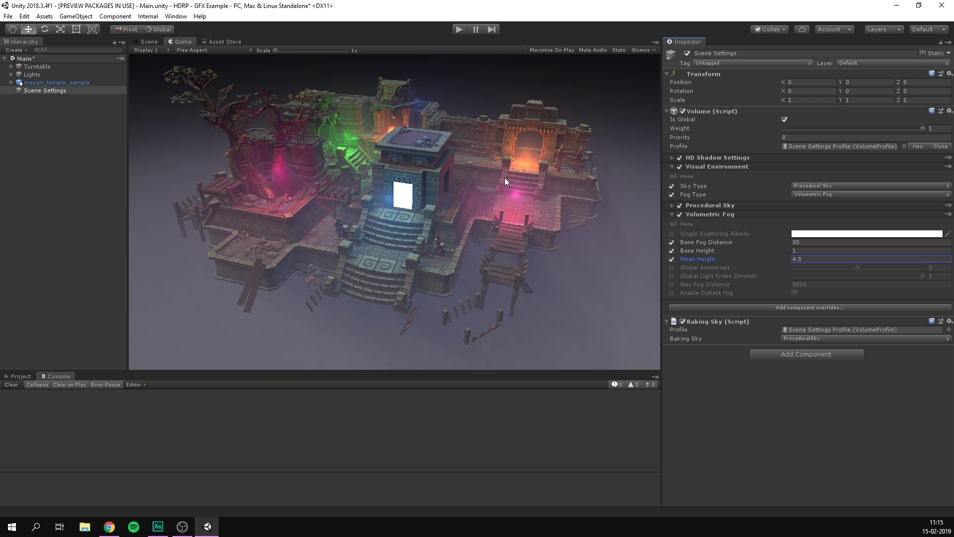
click(149, 42)
alt+drag(234, 89, 513, 305)
scroll(422, 163, up, 6)
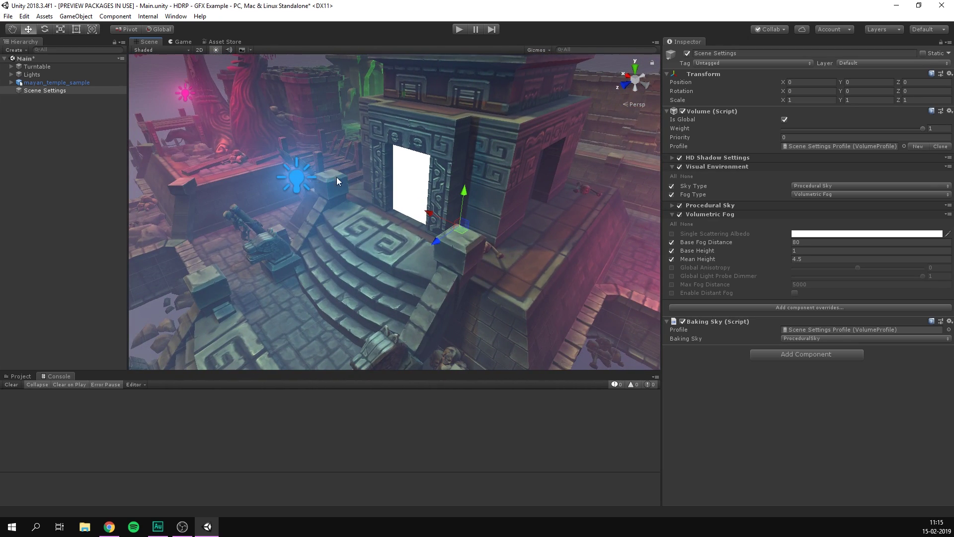
scroll(336, 179, down, 5)
scroll(383, 162, down, 5)
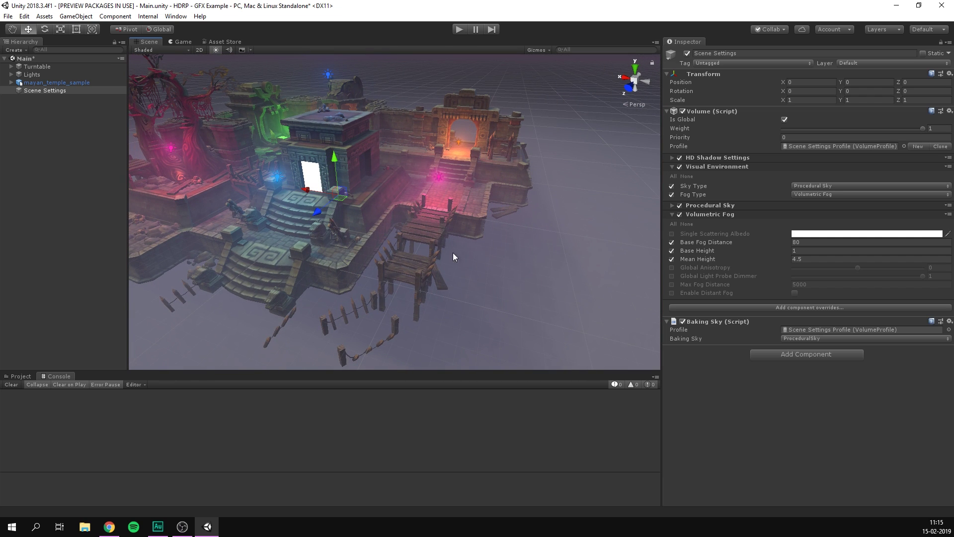
alt+drag(462, 272, 543, 260)
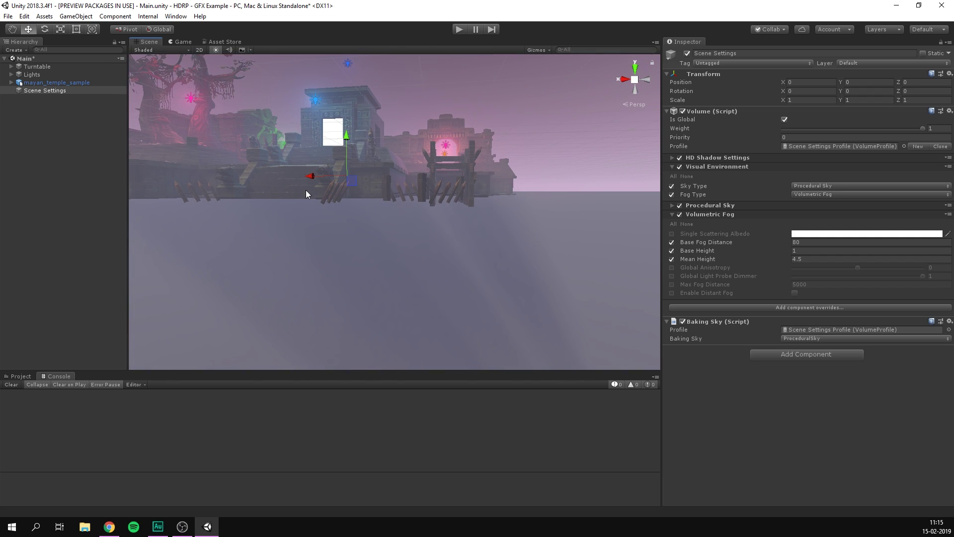
alt+drag(308, 177, 303, 234)
click(182, 42)
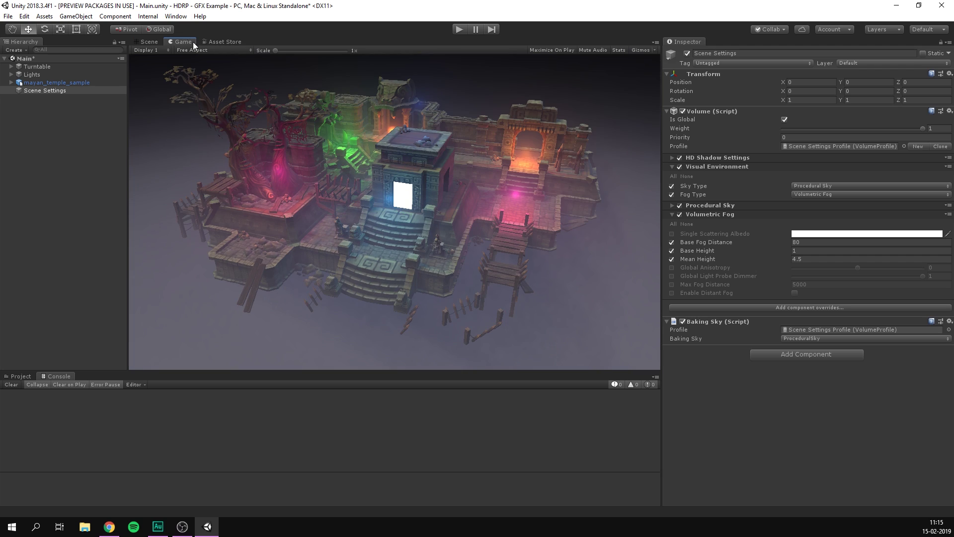
click(744, 280)
Step: Enable Single Scattering Albedo, set it to hex 387495, and collapse the override sections
click(672, 234)
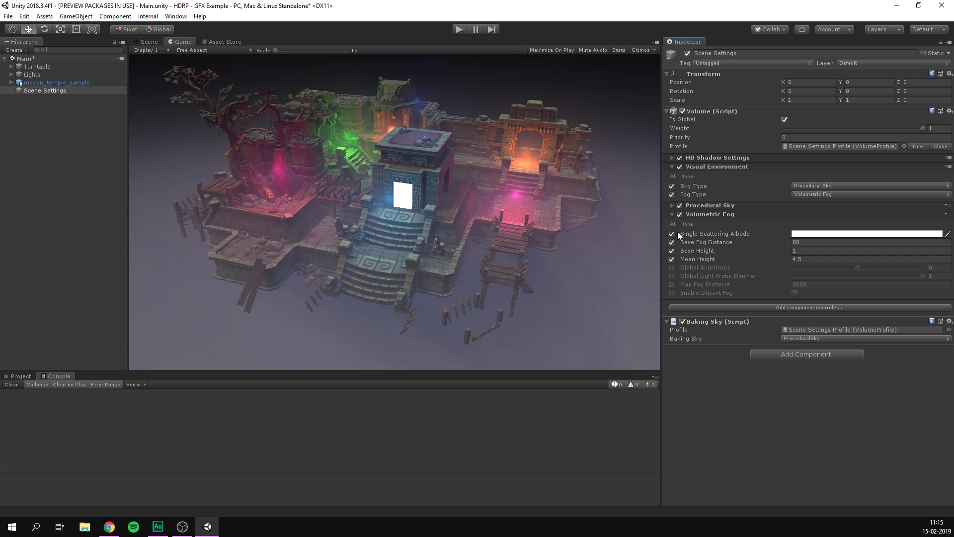
click(820, 234)
drag(608, 247, 628, 241)
click(574, 246)
click(656, 374)
text(387495)
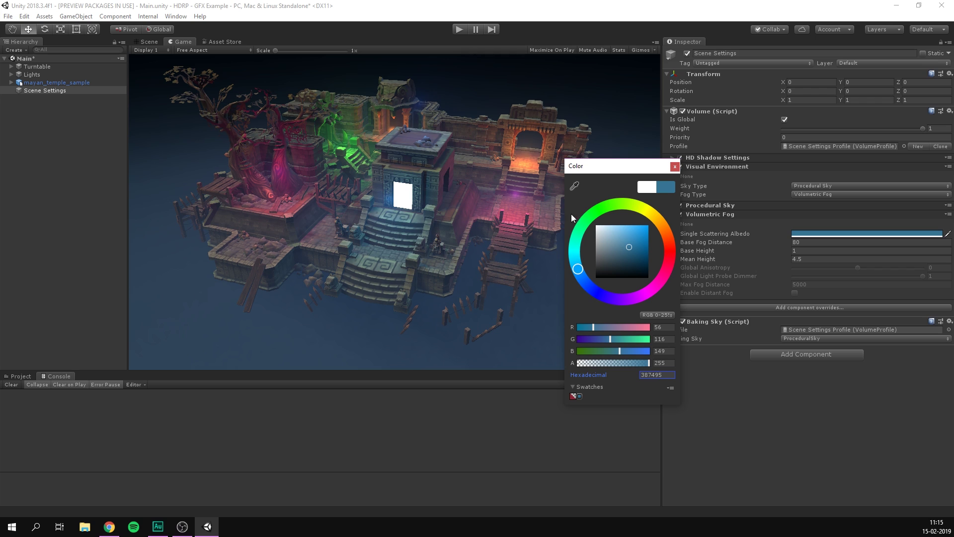
click(677, 164)
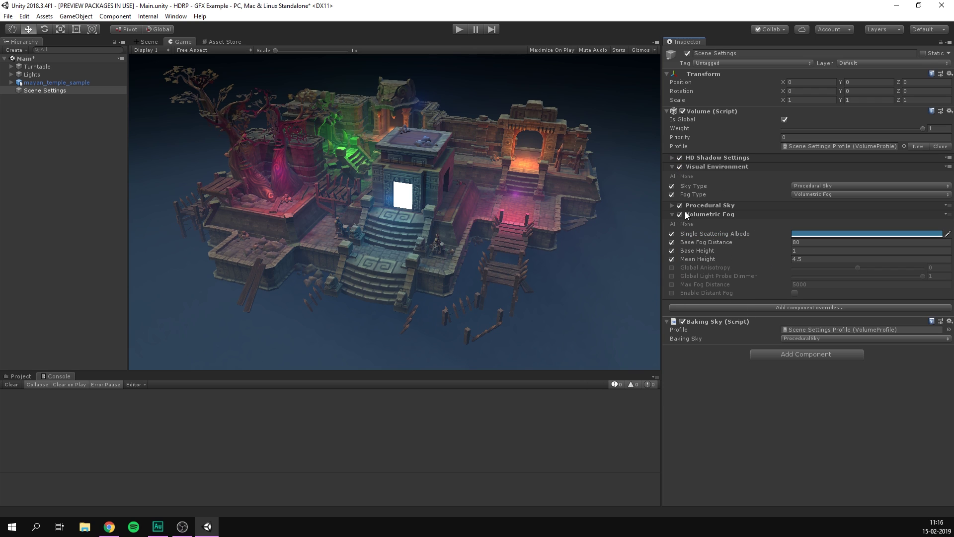
click(705, 214)
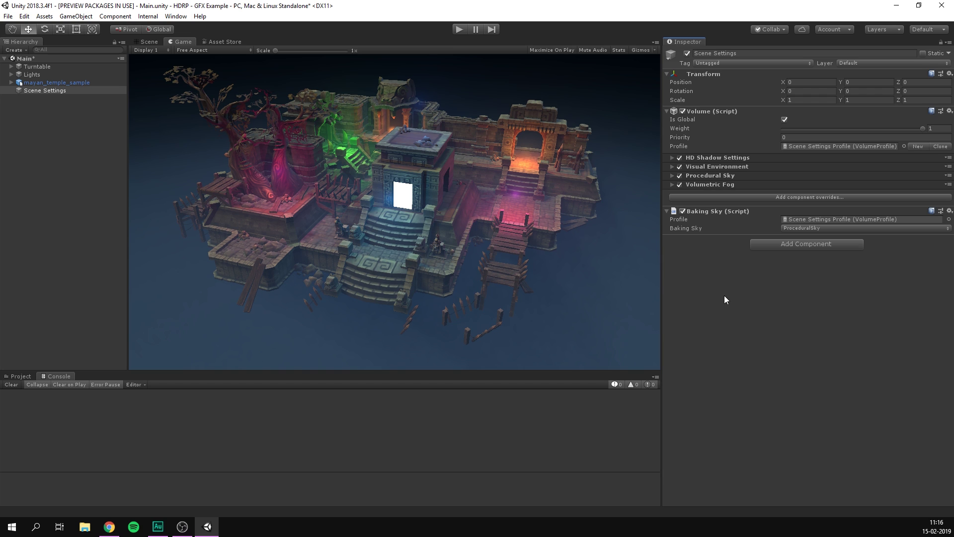
Step: In Project Settings > Quality, select the Ultra quality level
click(24, 17)
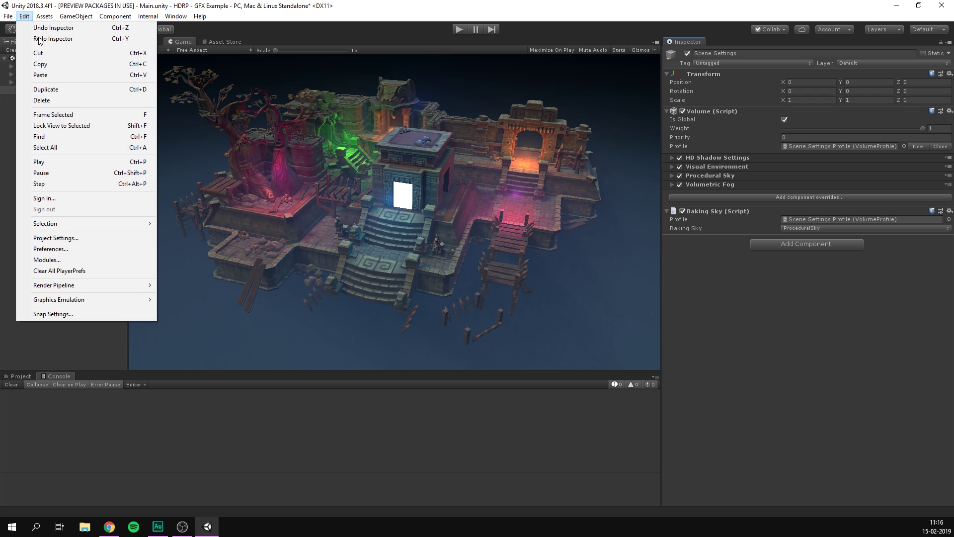
click(80, 238)
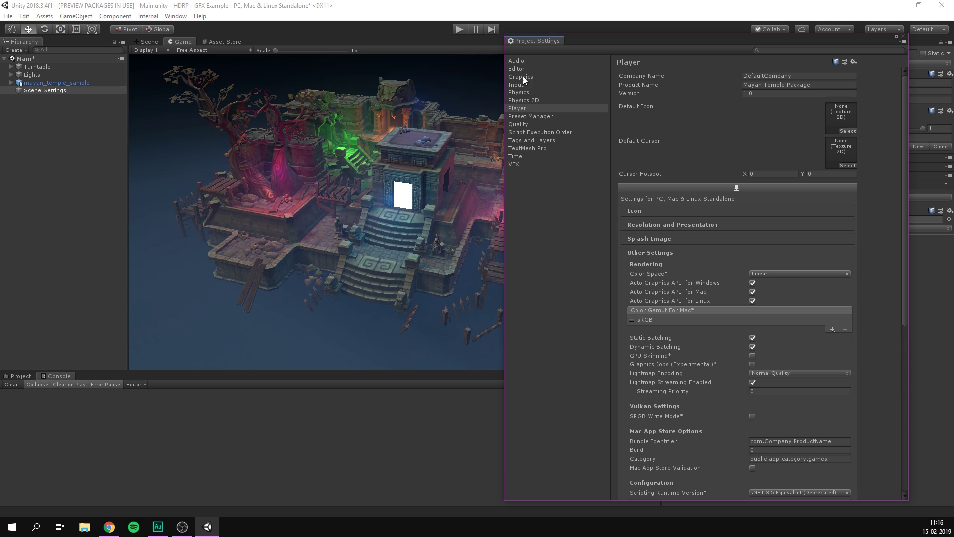
click(528, 126)
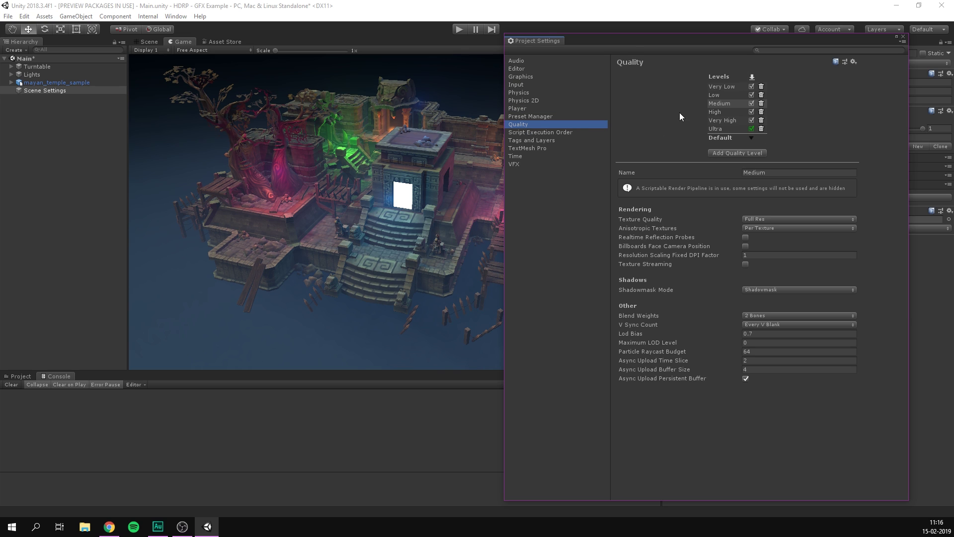
click(724, 128)
drag(585, 44, 632, 47)
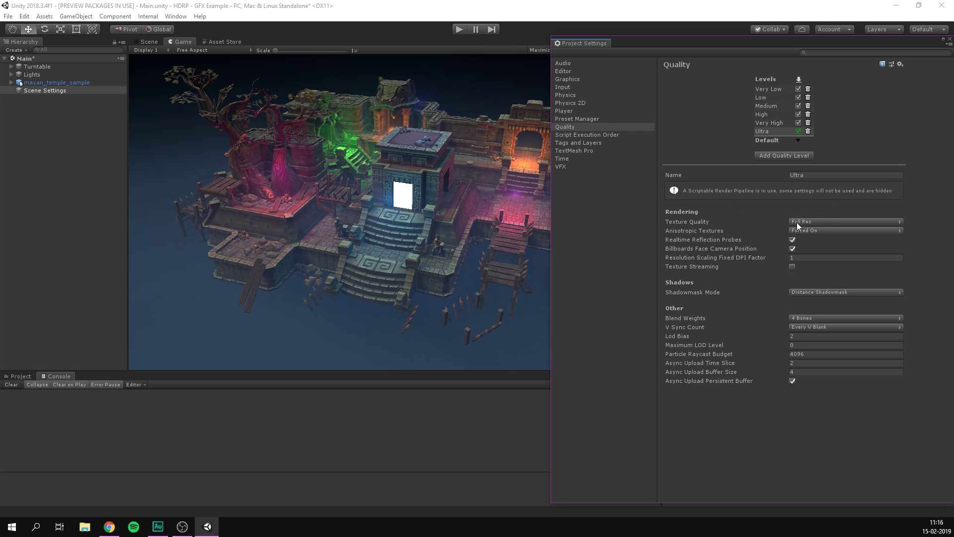
click(724, 183)
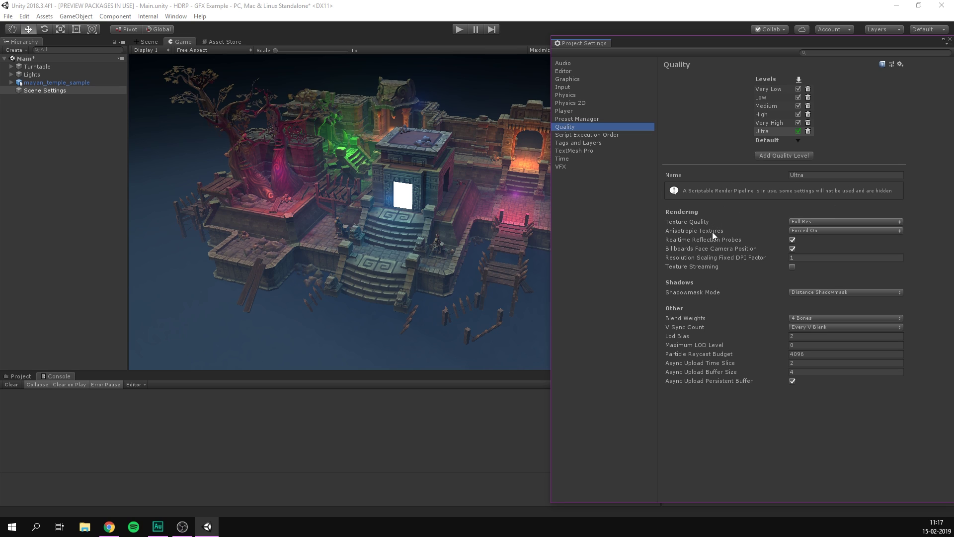
Step: Switch Anisotropic Textures to Per Texture and back to Forced On, then close Project Settings
click(804, 230)
click(818, 252)
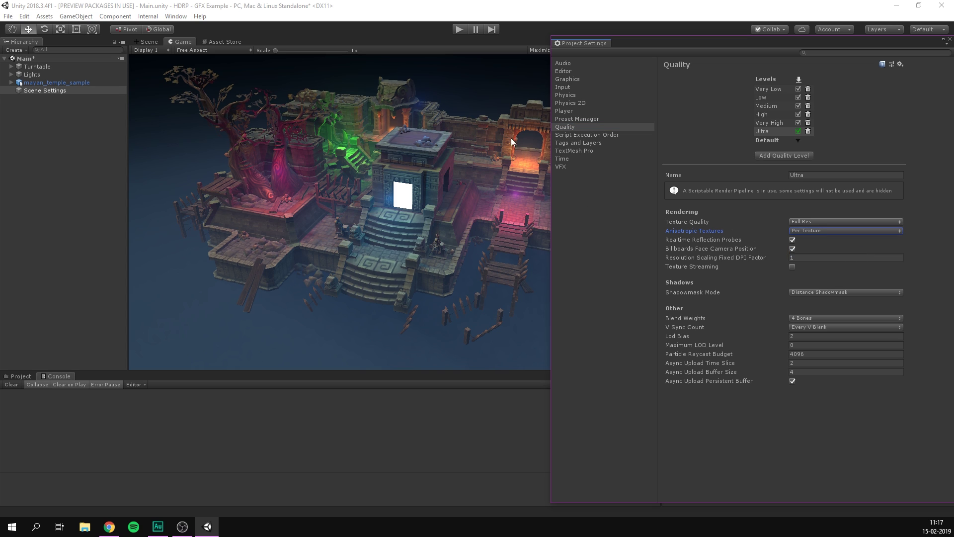
click(810, 231)
click(807, 262)
click(617, 263)
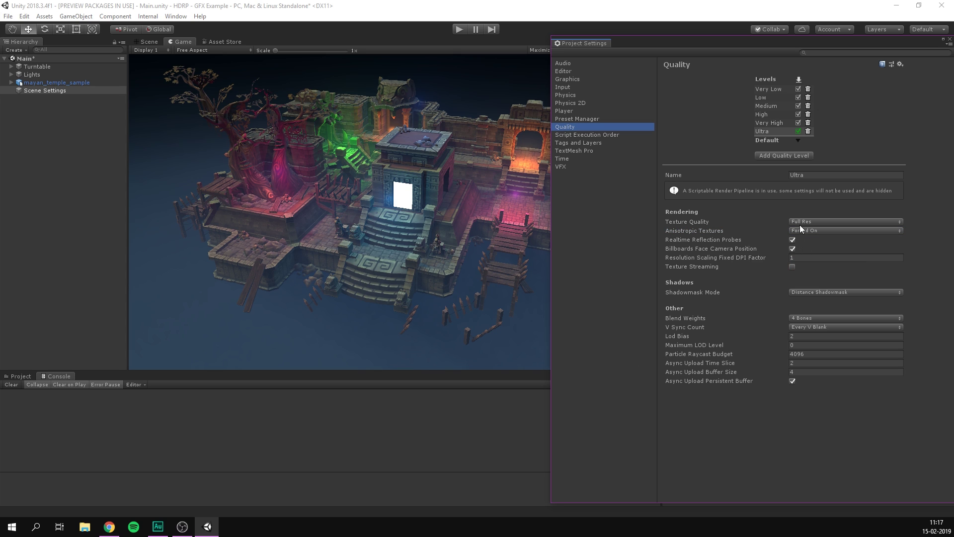
click(950, 39)
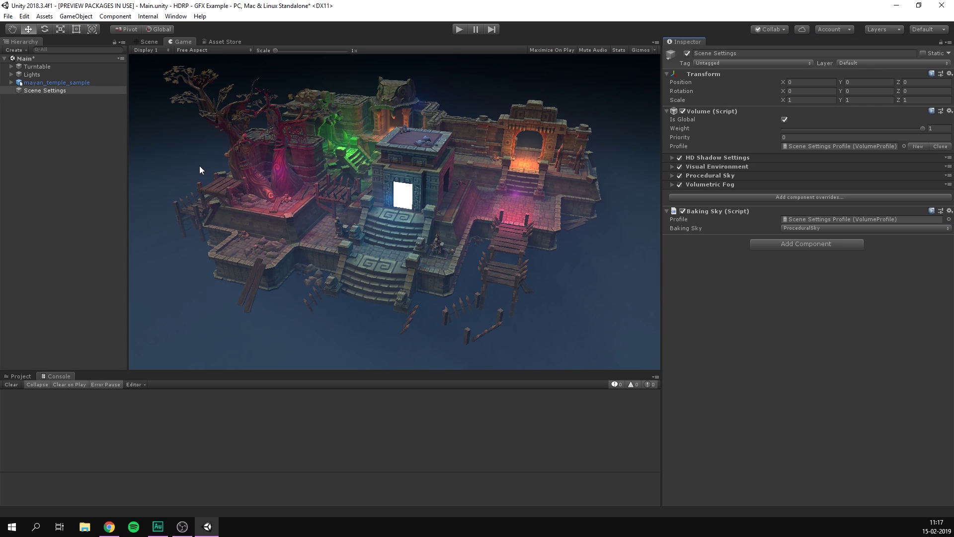
Step: Create an empty GameObject at the origin named 'Post Processing'
click(90, 161)
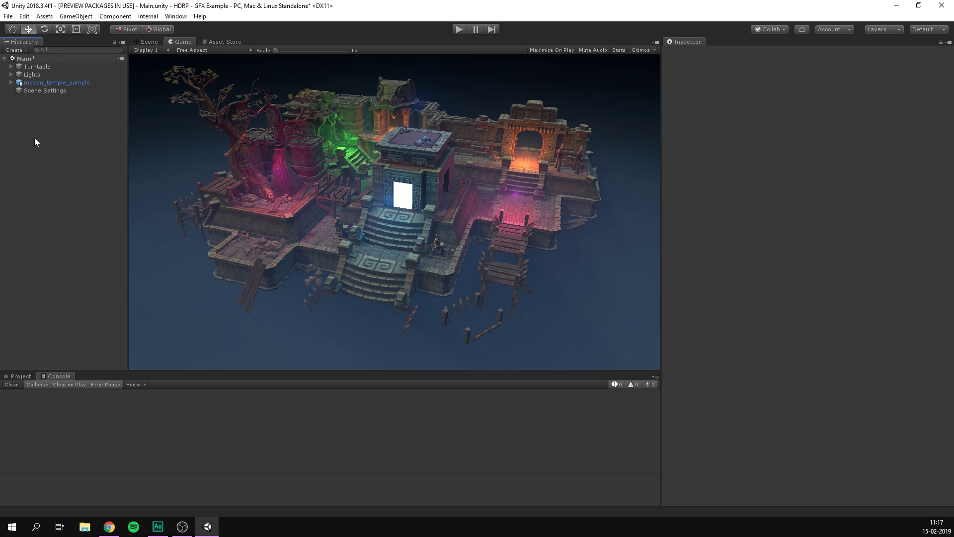
right_click(53, 130)
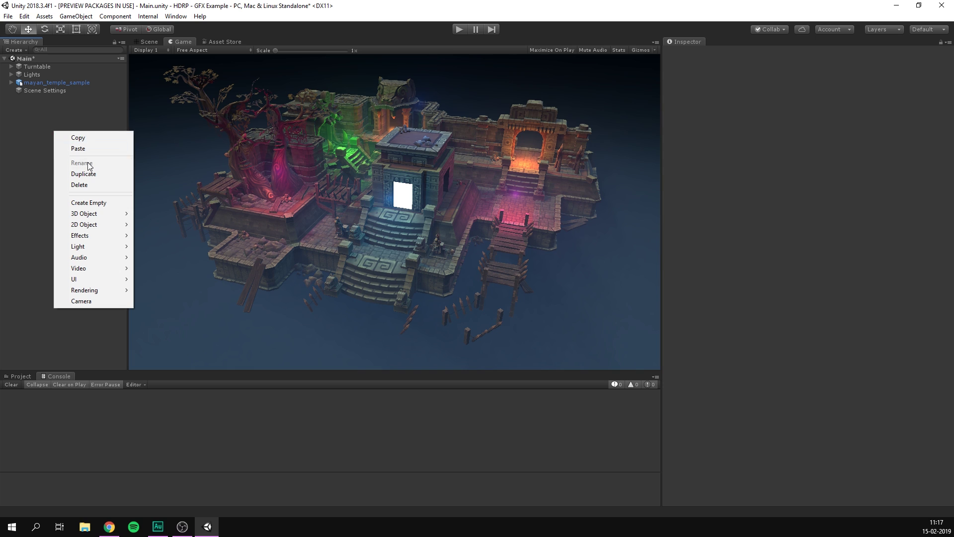
click(110, 203)
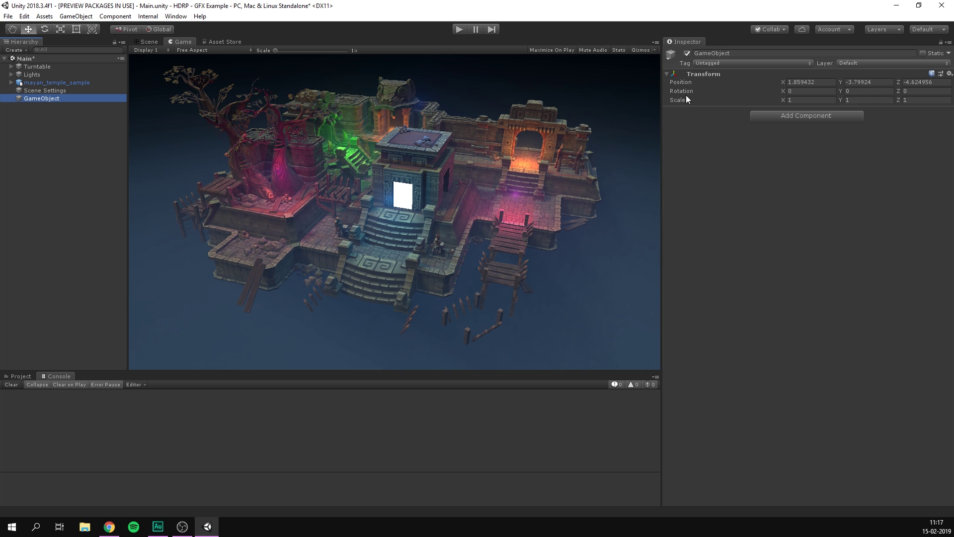
right_click(708, 75)
click(726, 81)
click(722, 52)
text(Post Processing)
key(Return)
Step: Add a global Post-process Volume component with a new profile
click(753, 117)
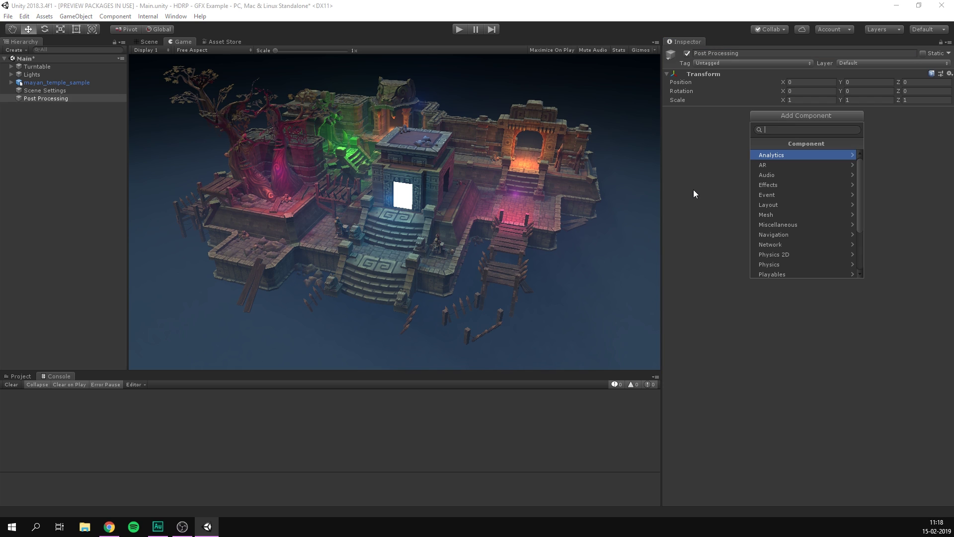
text(post)
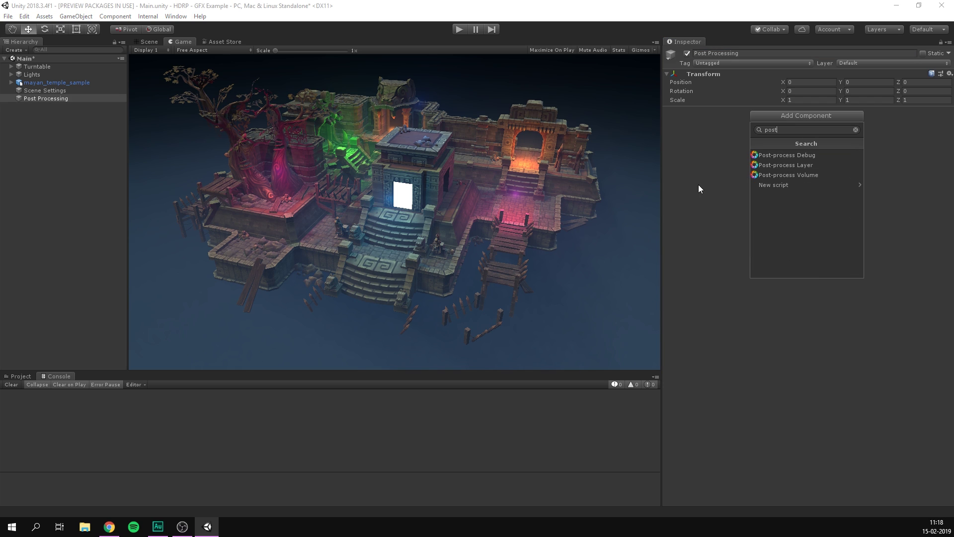
click(770, 172)
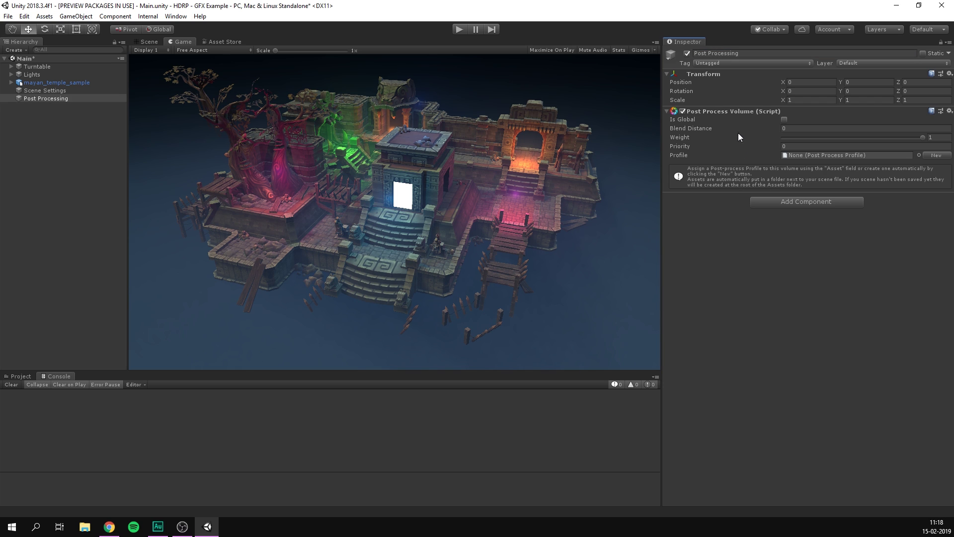
click(784, 119)
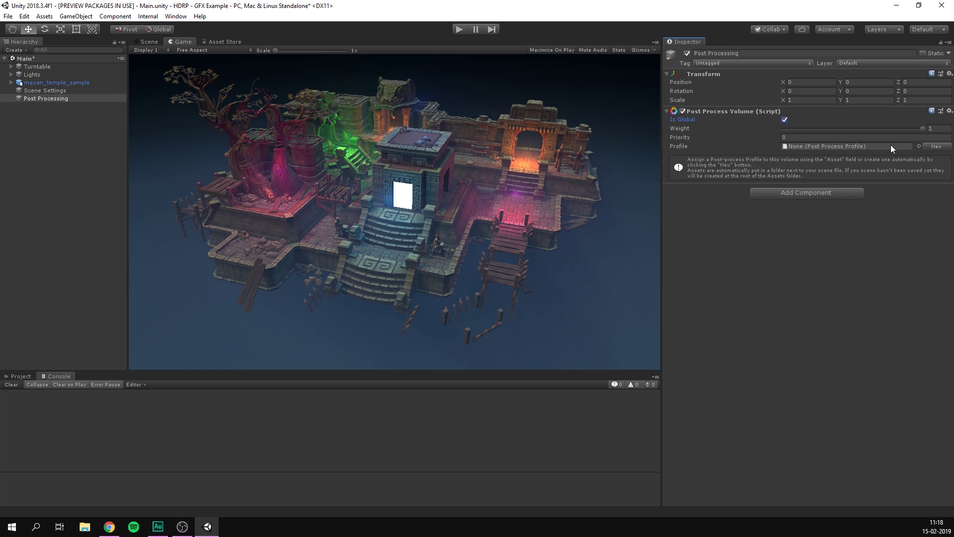
click(937, 146)
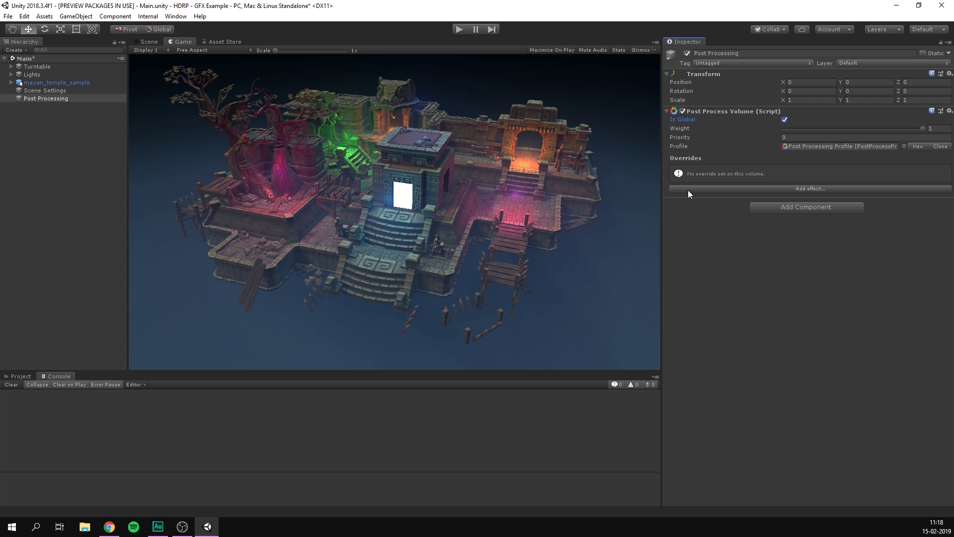
Step: Add a Post-process Layer component to the Main Camera under Turntable
click(11, 66)
click(41, 74)
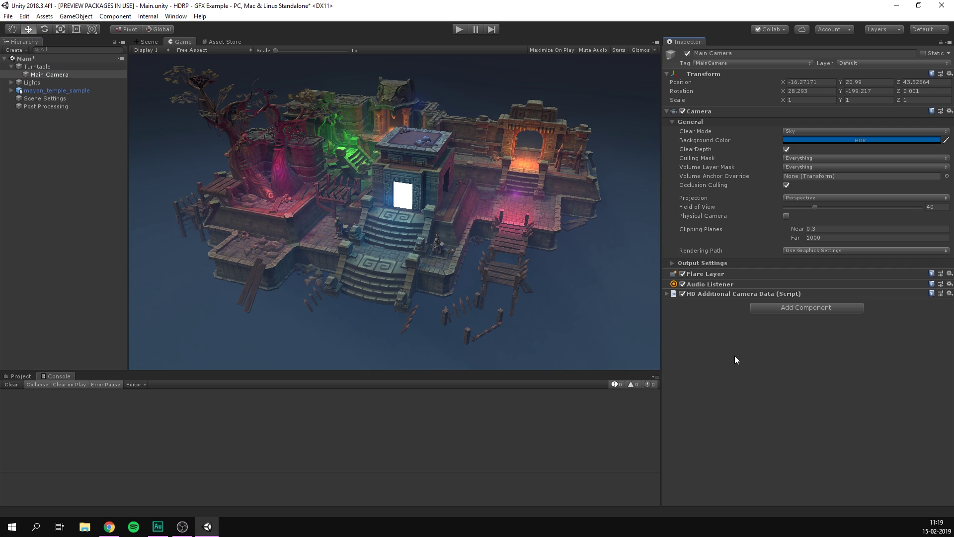
click(801, 307)
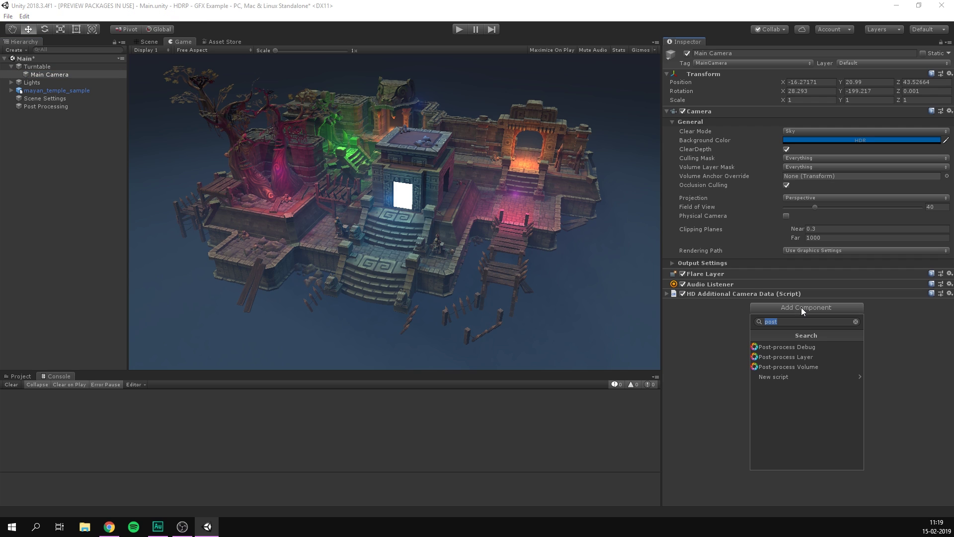
click(807, 356)
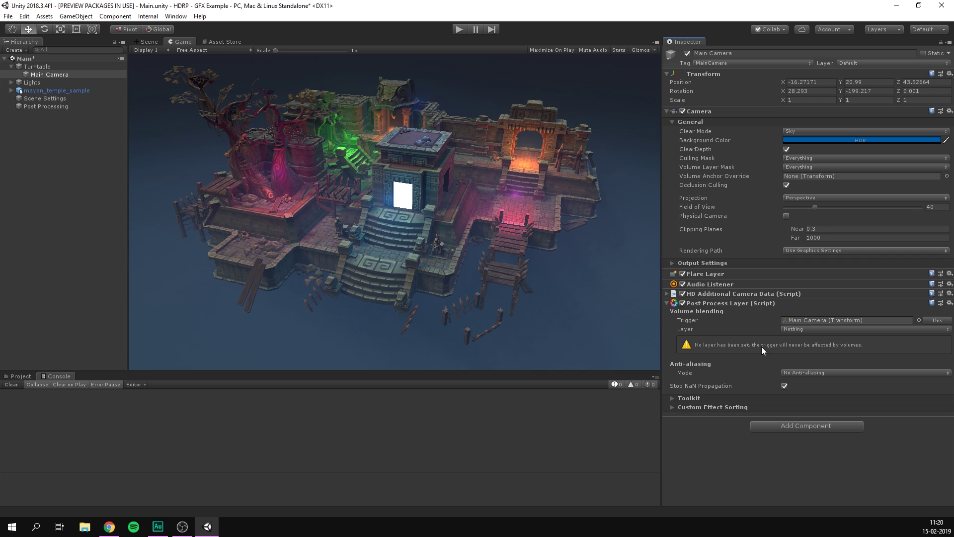
Step: Create a new layer named 'Post Processing' in User Layer 8
click(51, 106)
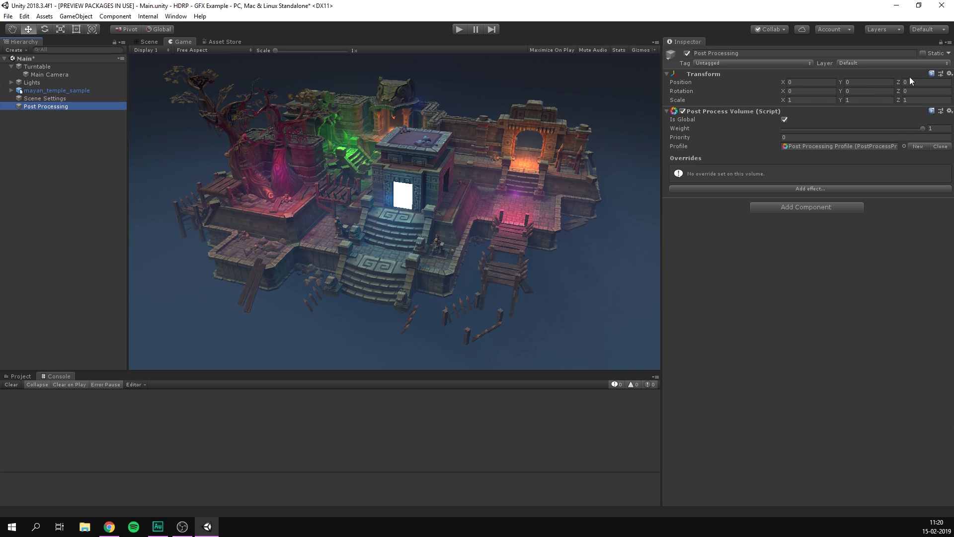
click(860, 62)
click(857, 130)
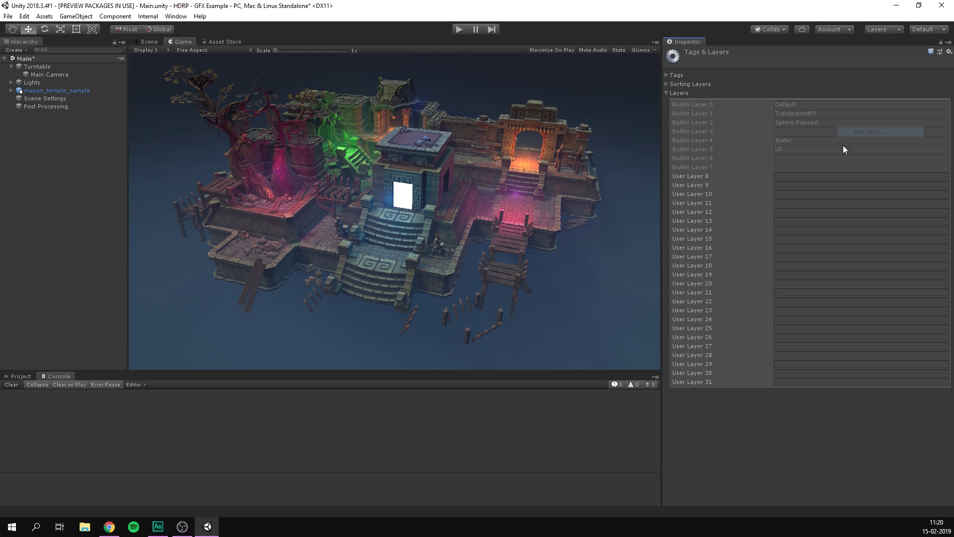
click(801, 175)
text(Post )
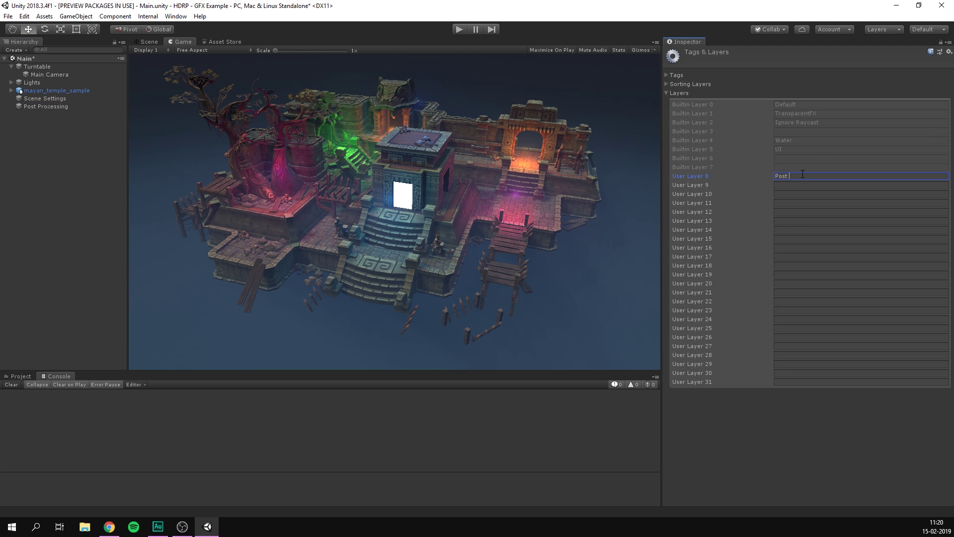
text(Processing)
key(Return)
Step: Assign the Post Processing object to the Post Processing layer and reselect Main Camera
click(49, 107)
click(897, 62)
click(881, 129)
click(72, 74)
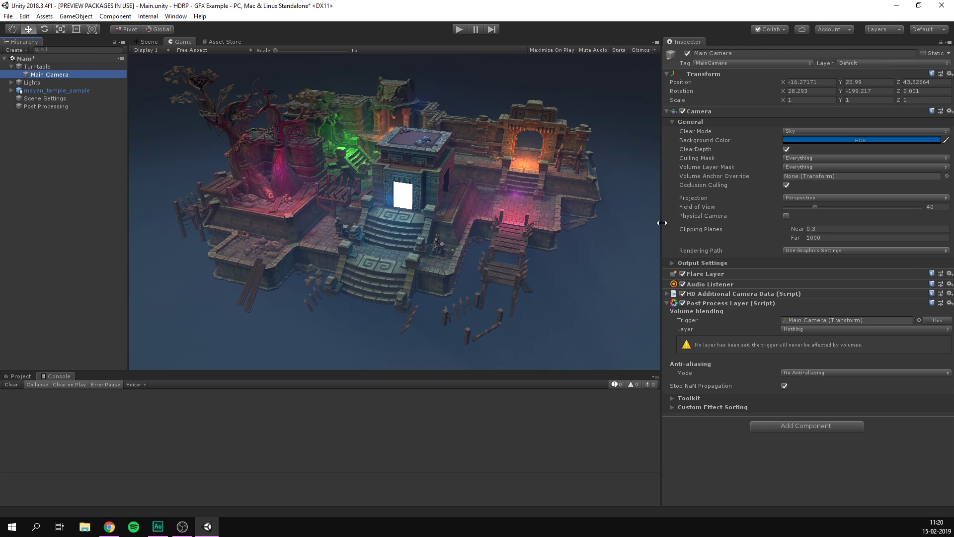
click(803, 329)
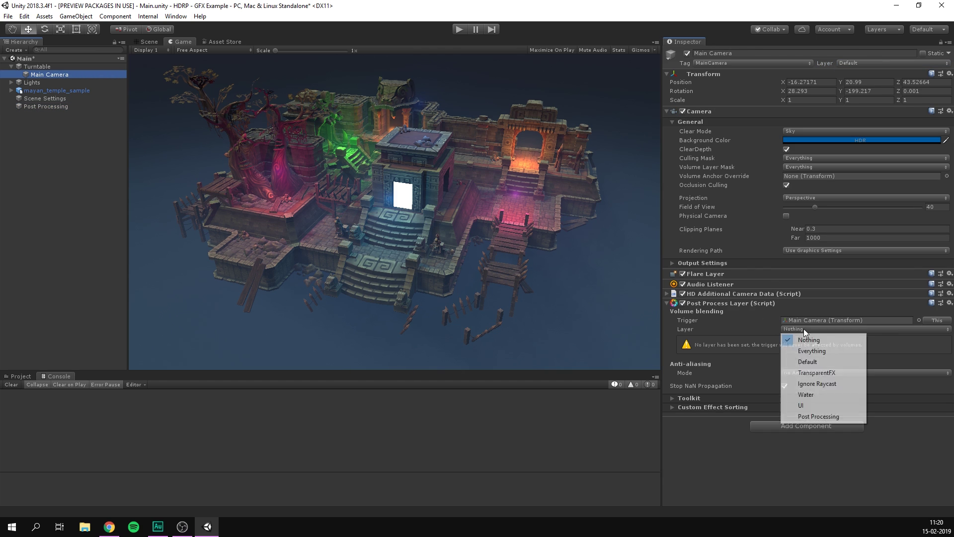
Step: Set Main Camera's Post Process Layer to the Post Processing layer with SMAA anti-aliasing
click(823, 417)
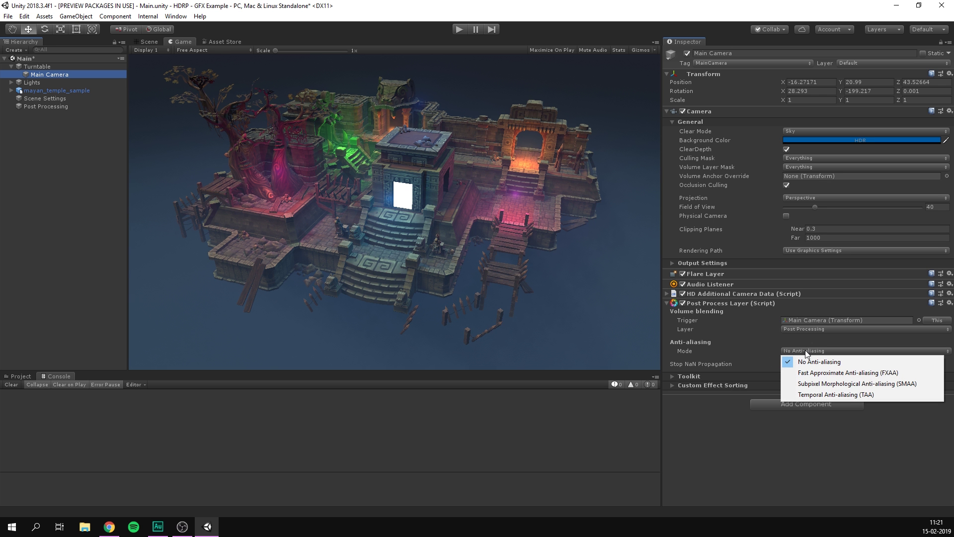
click(920, 384)
click(68, 108)
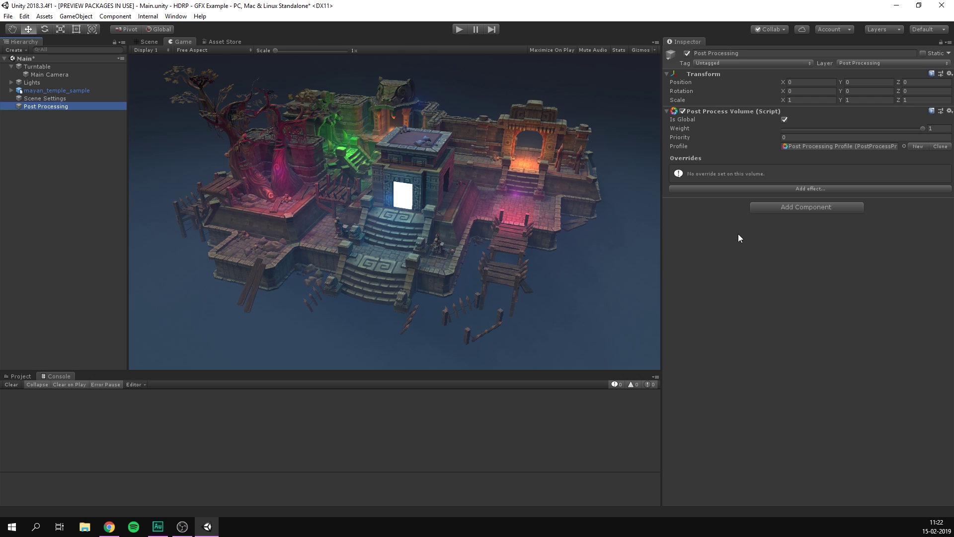
Step: Add a Unity Color Grading effect to the post-process profile
click(771, 189)
mouse_move(798, 197)
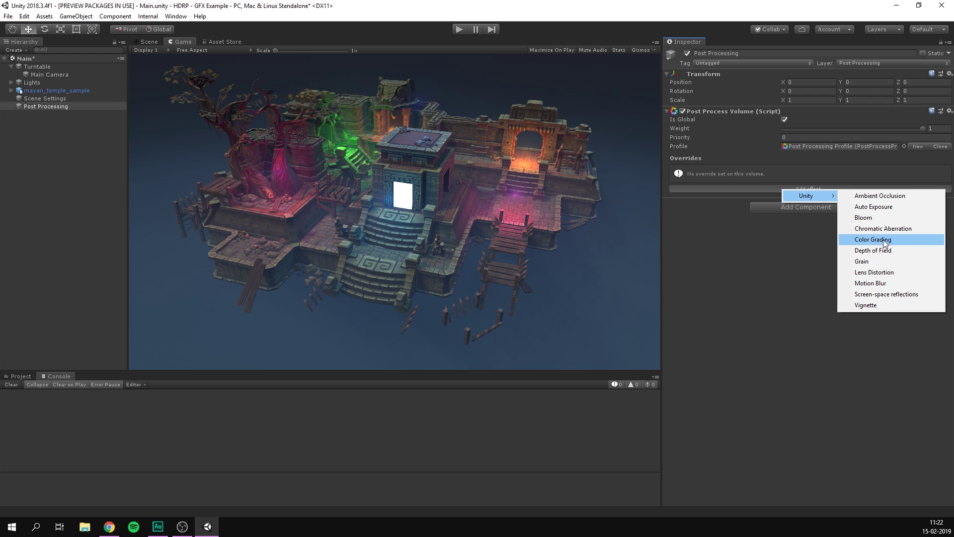
click(902, 239)
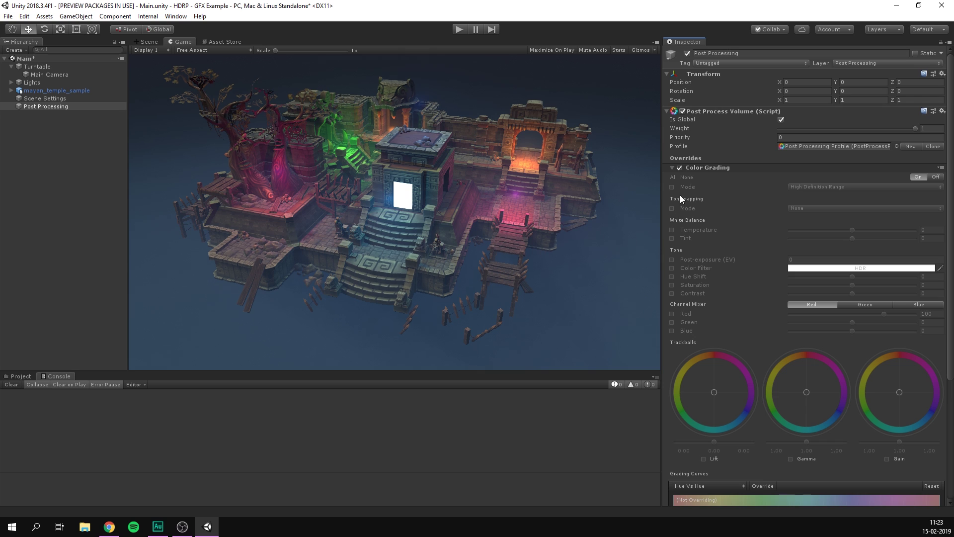
Step: Set Color Grading tonemapping to ACES and post-exposure to 1 EV
click(672, 209)
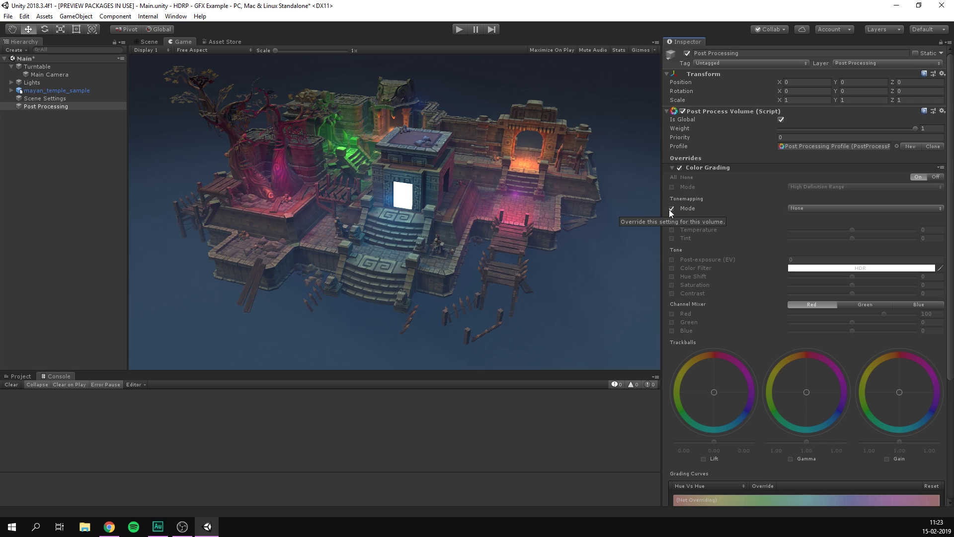
click(805, 208)
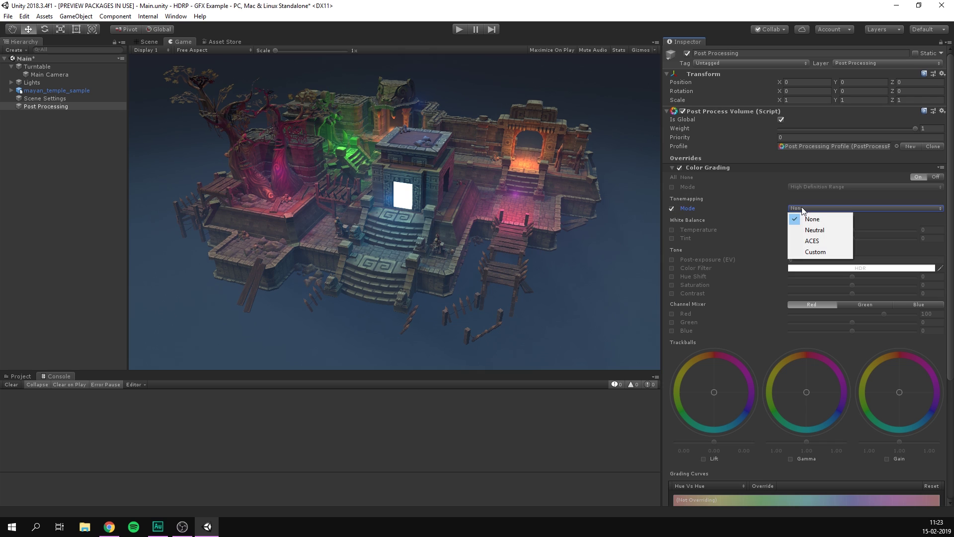
click(827, 231)
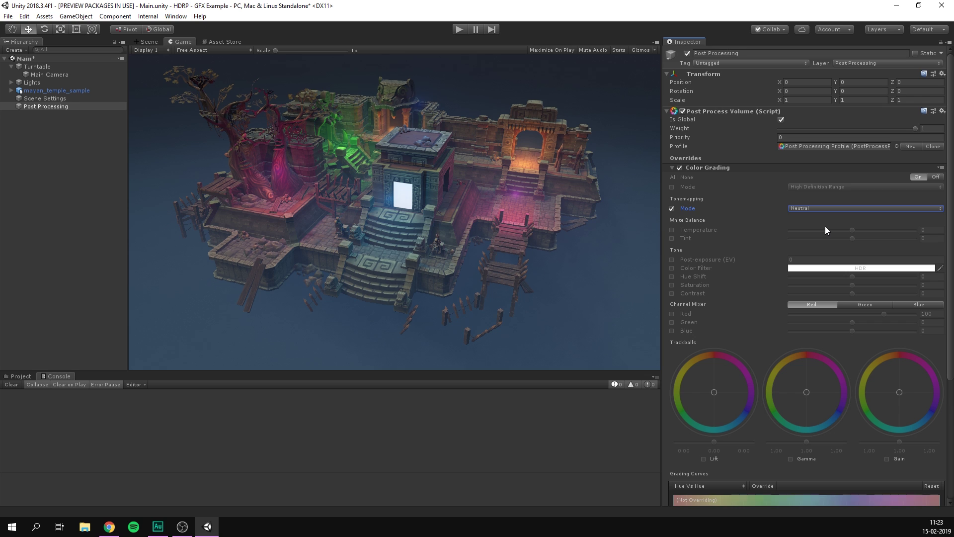
click(813, 207)
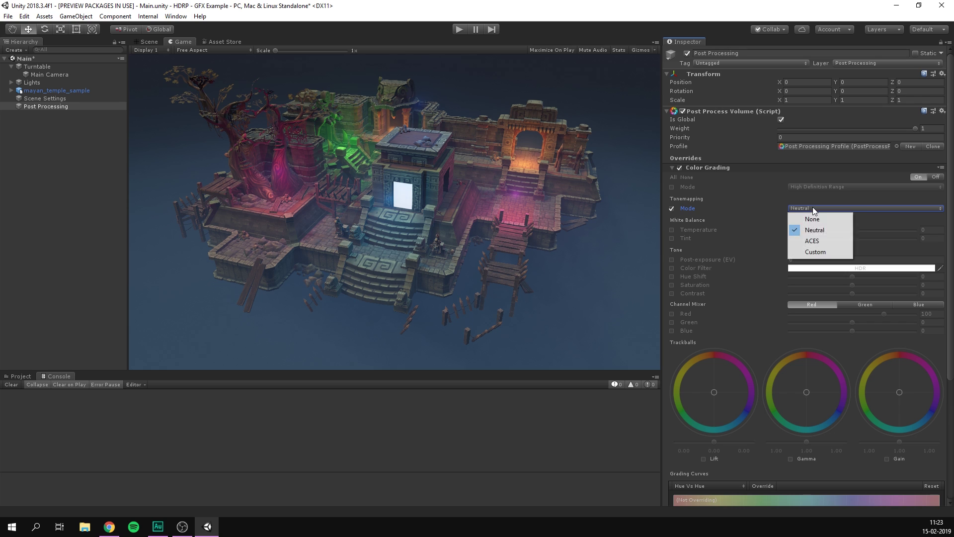
click(812, 241)
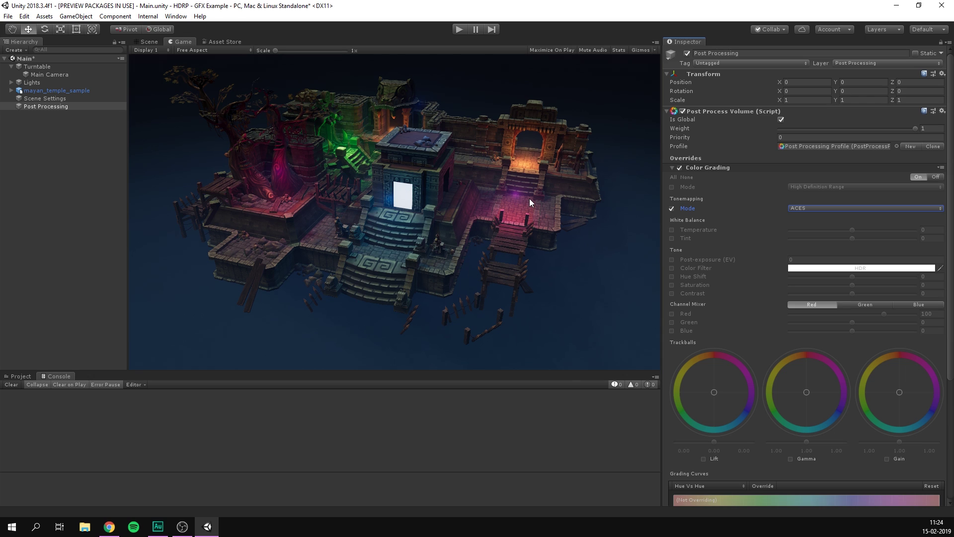
click(670, 260)
click(800, 259)
text(1)
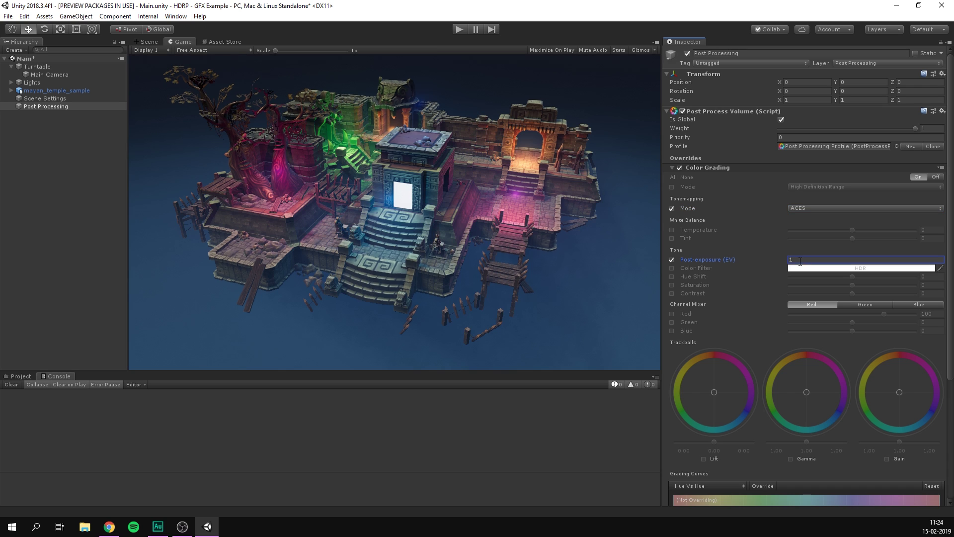
Step: Collapse Color Grading and add a Bloom override to the post-processing volume
click(712, 166)
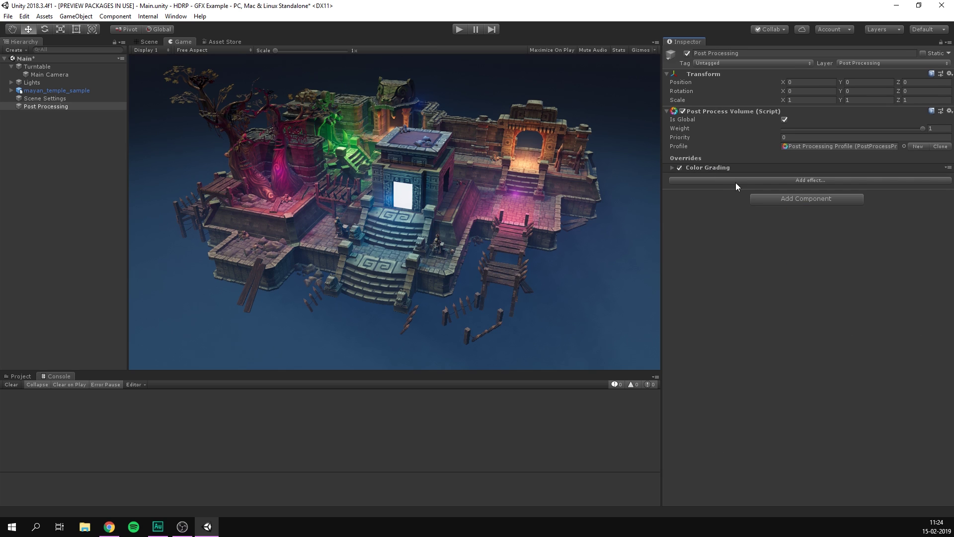
click(736, 182)
mouse_move(754, 189)
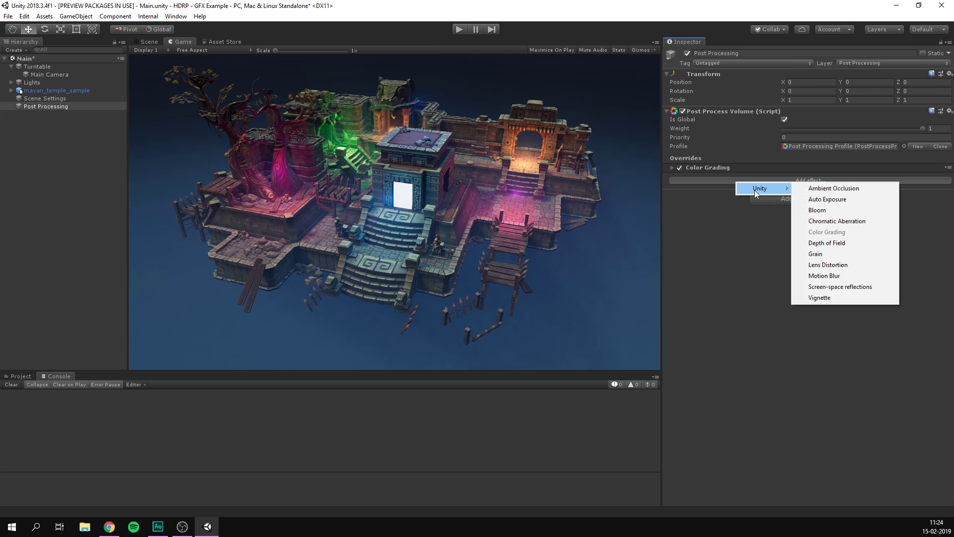
click(823, 211)
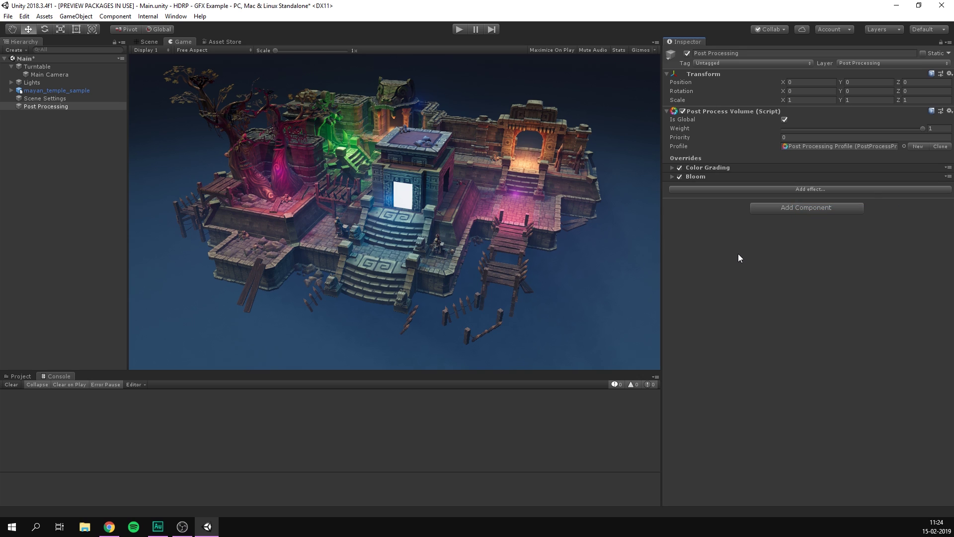
Step: Enable the Bloom Intensity override and raise it to 3.73
click(695, 178)
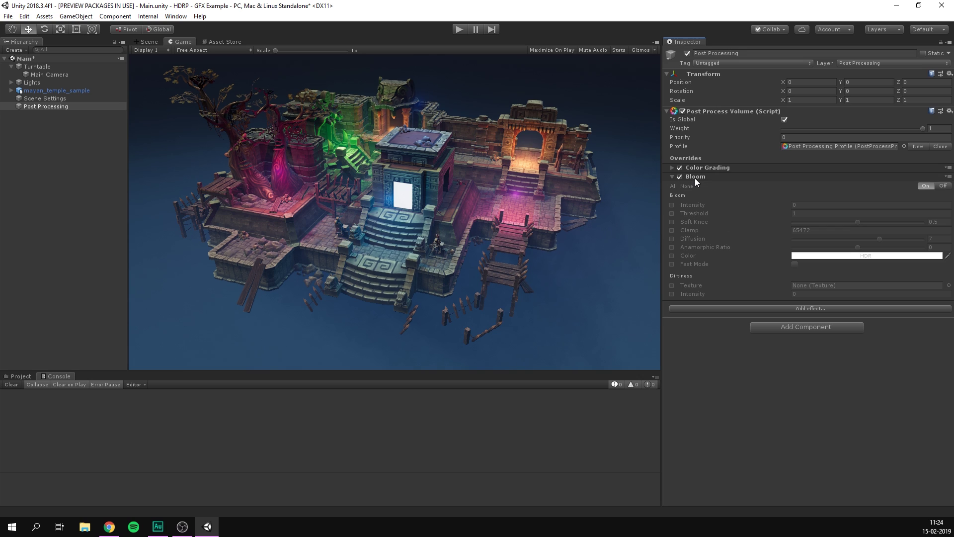
click(671, 205)
mouse_move(694, 204)
mouse_down()
mouse_move(724, 201)
mouse_move(702, 204)
mouse_up()
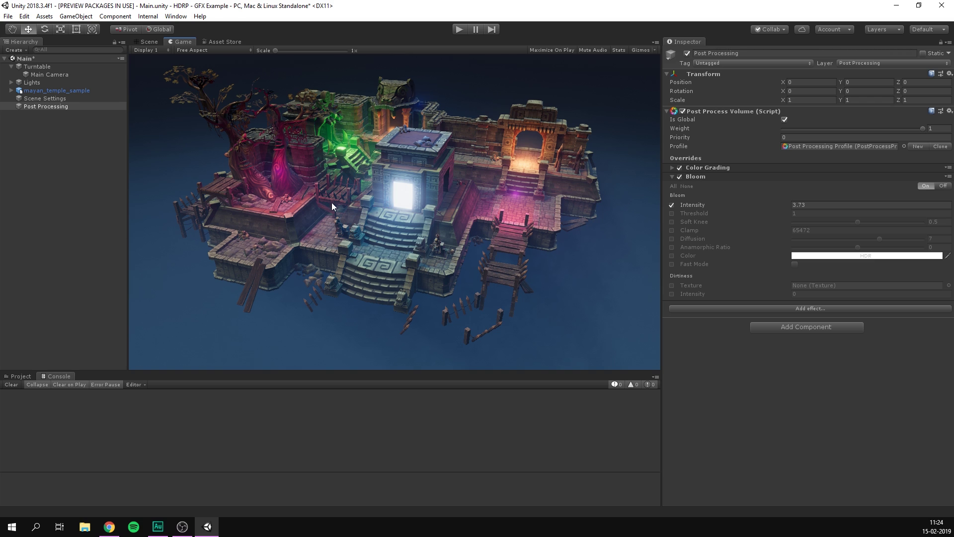
Step: Select the DoorLight object under Lights and open its Glow material
click(12, 83)
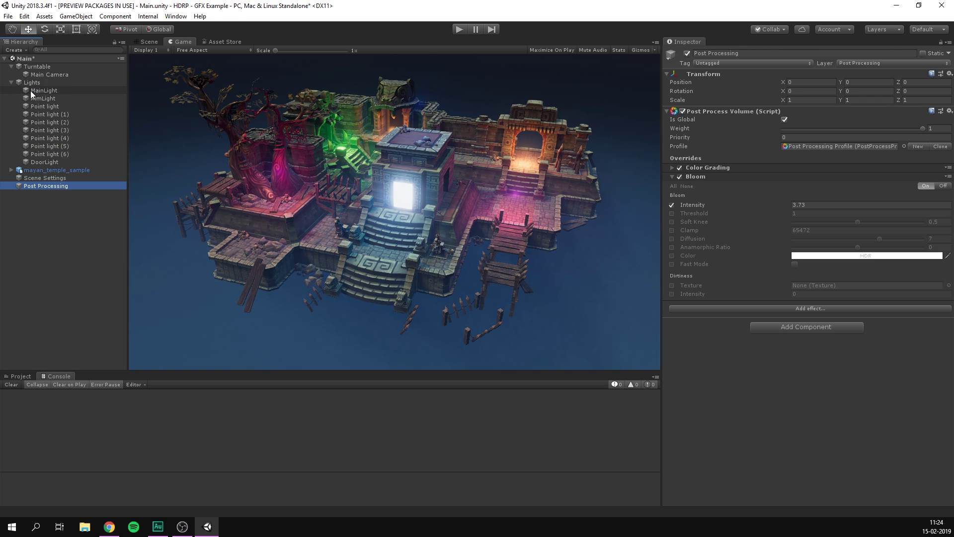
click(53, 162)
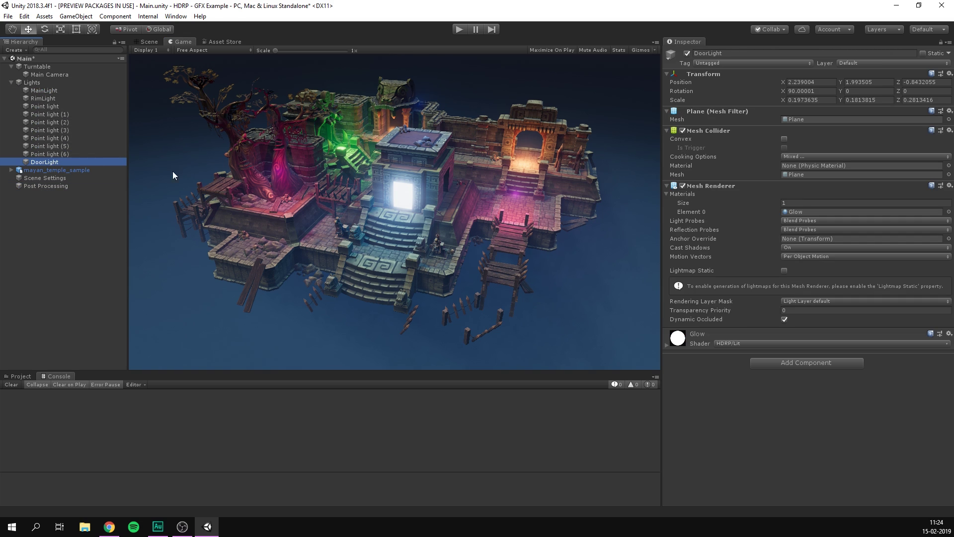
double_click(815, 212)
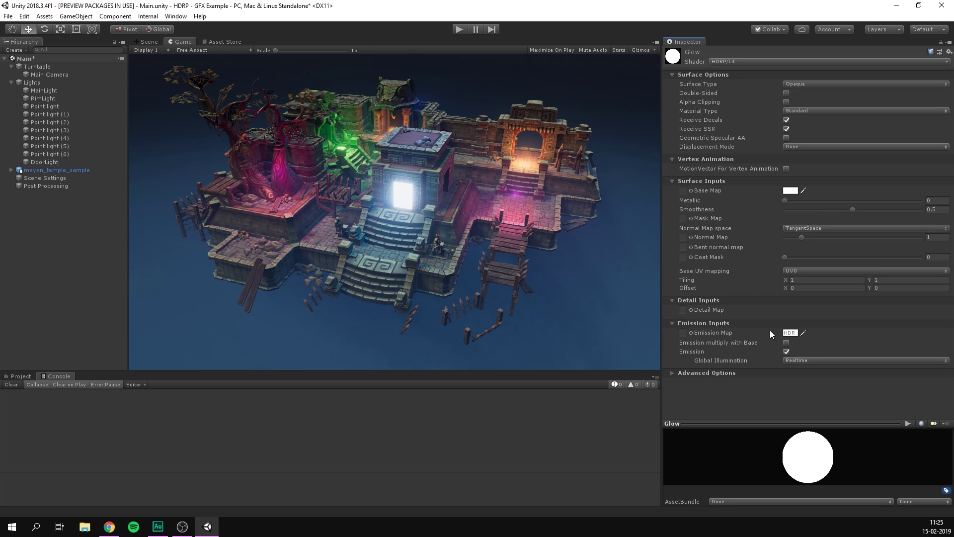
Step: Set the Glow material's emission to mint-green 4DDEB3 at HDR intensity 3.5
click(789, 333)
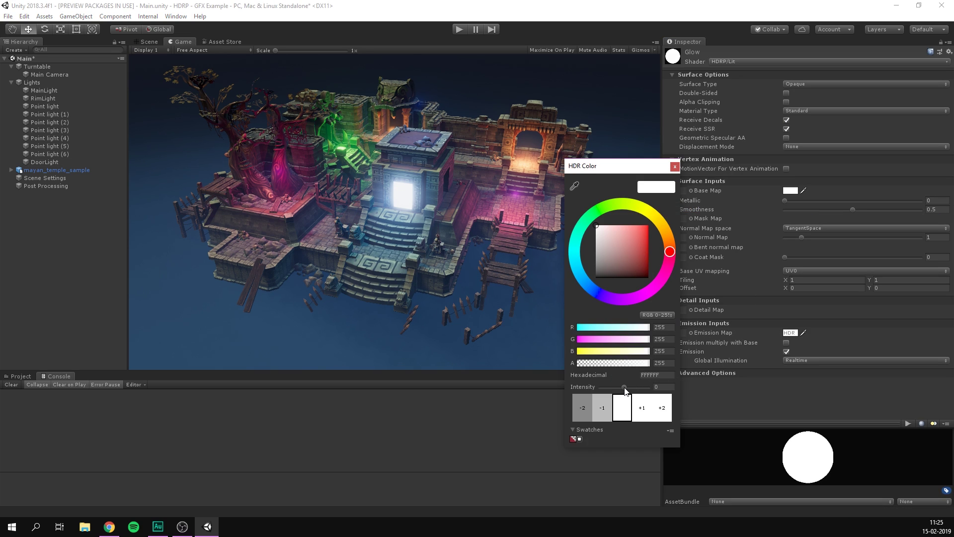
drag(625, 387, 634, 388)
click(576, 239)
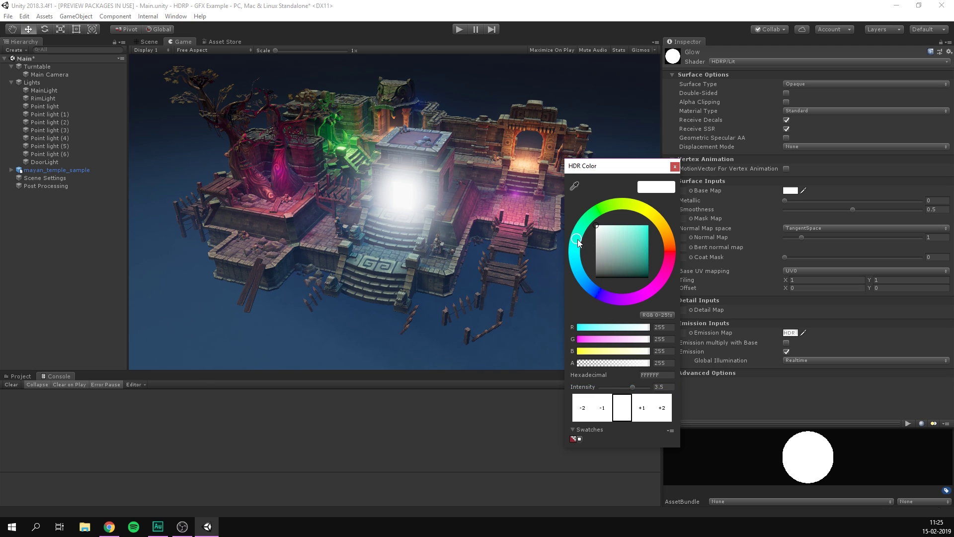
drag(627, 235, 631, 234)
click(299, 200)
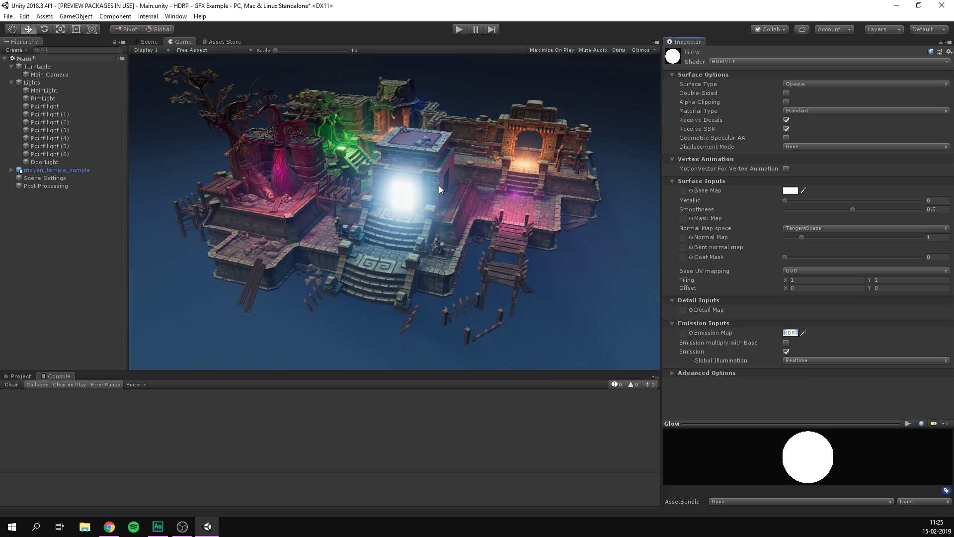
Step: Lower the Post Processing volume's Bloom intensity to 0.75 and collapse Bloom
click(82, 185)
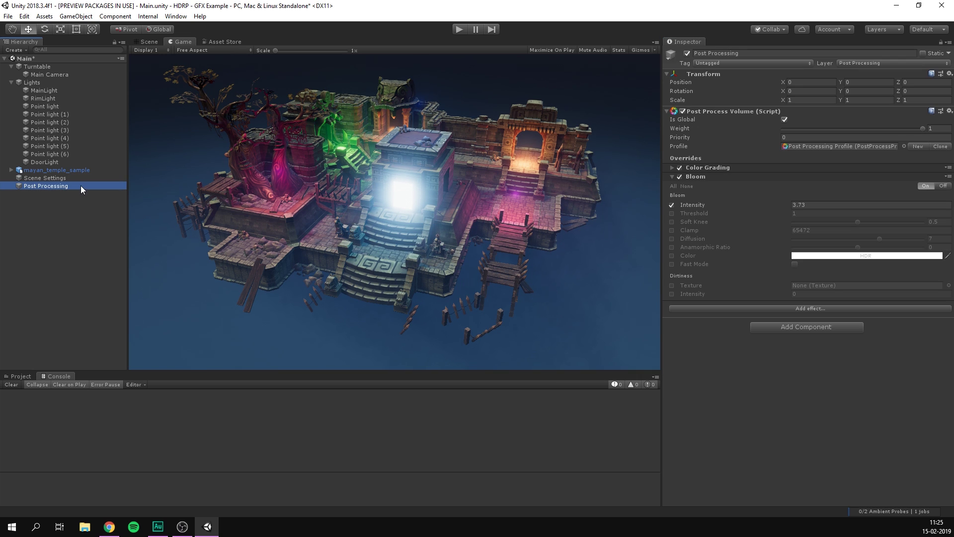
drag(704, 205, 651, 204)
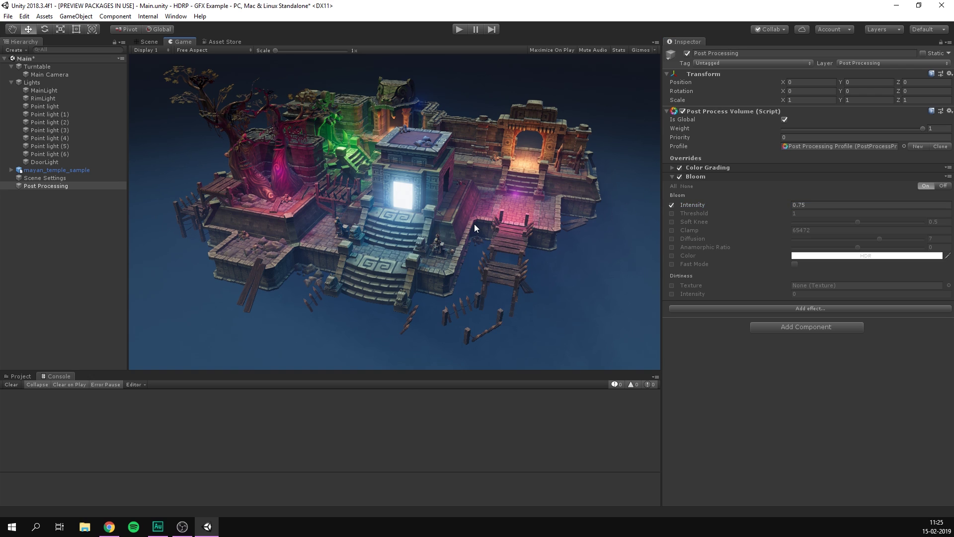
click(700, 177)
Step: Add a Vignette override with intensity 0.36 to darken the edges
click(783, 188)
mouse_move(804, 196)
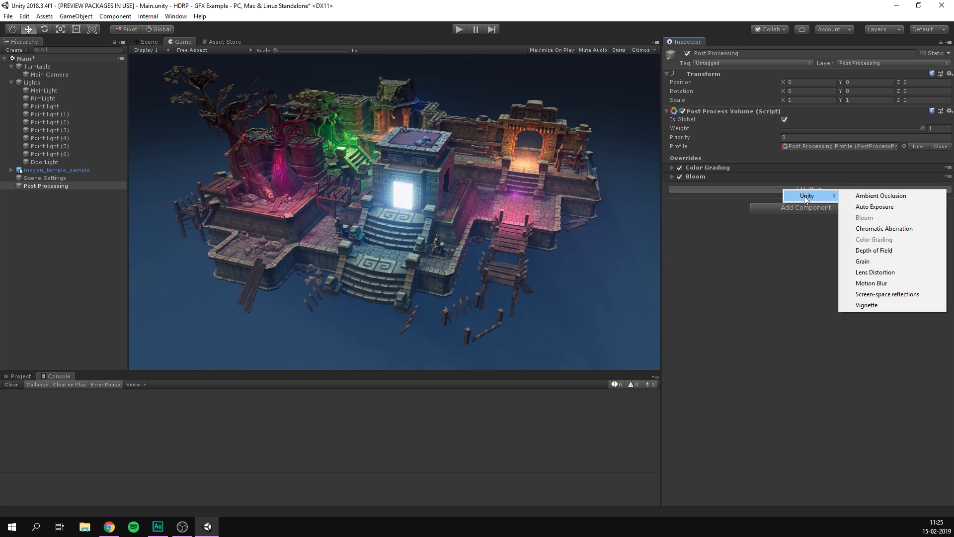
click(858, 305)
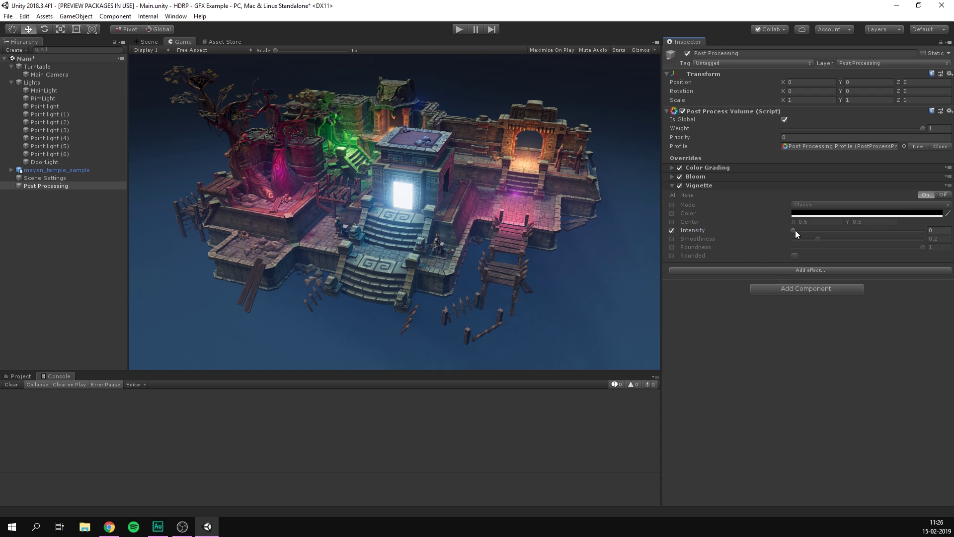
drag(796, 231, 839, 230)
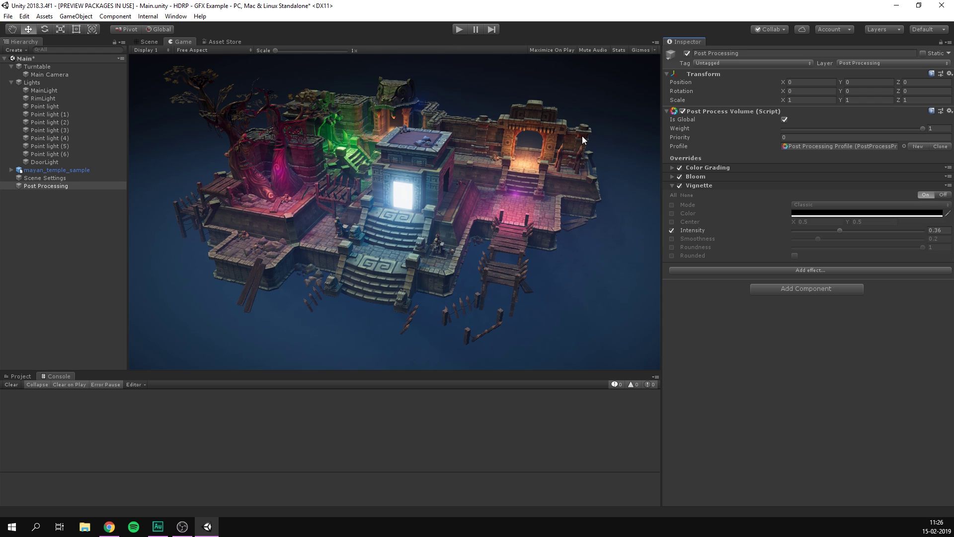
click(706, 185)
Step: Add a Motion Blur override to the volume
click(717, 198)
mouse_move(746, 207)
click(806, 293)
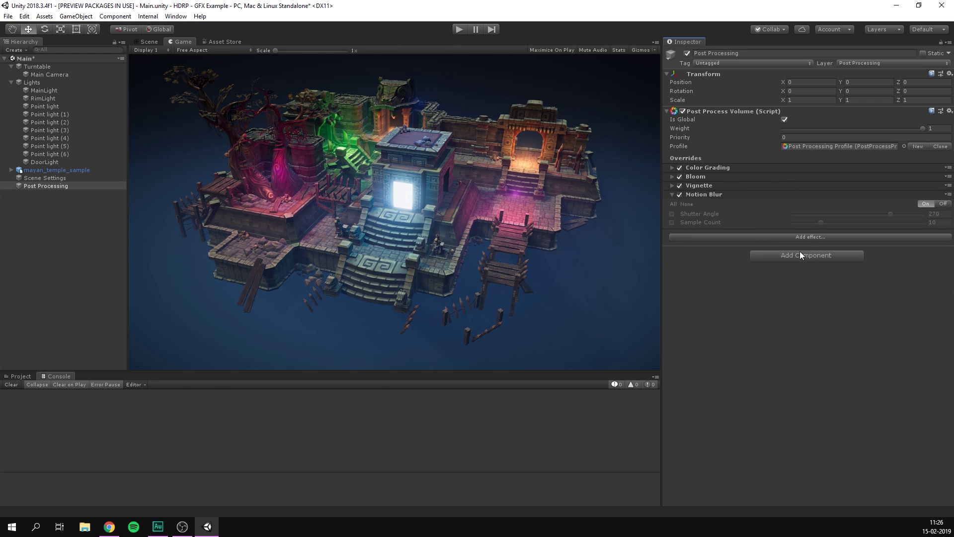
click(716, 194)
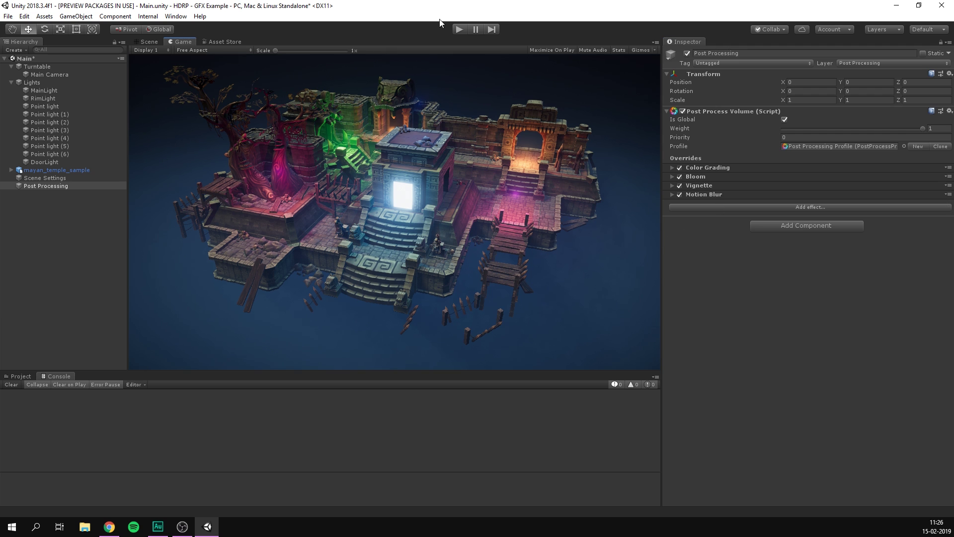
Step: Run the scene in Play mode to preview the post effects
click(459, 29)
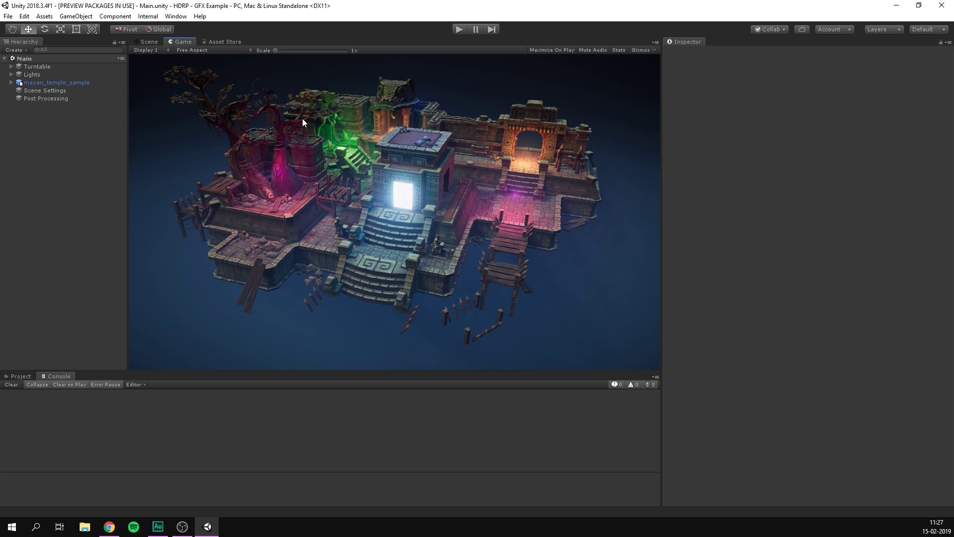
Step: Open Render Pipeline Debug from Window > Analysis, move it aside, and show Lighting settings
click(176, 16)
mouse_move(243, 165)
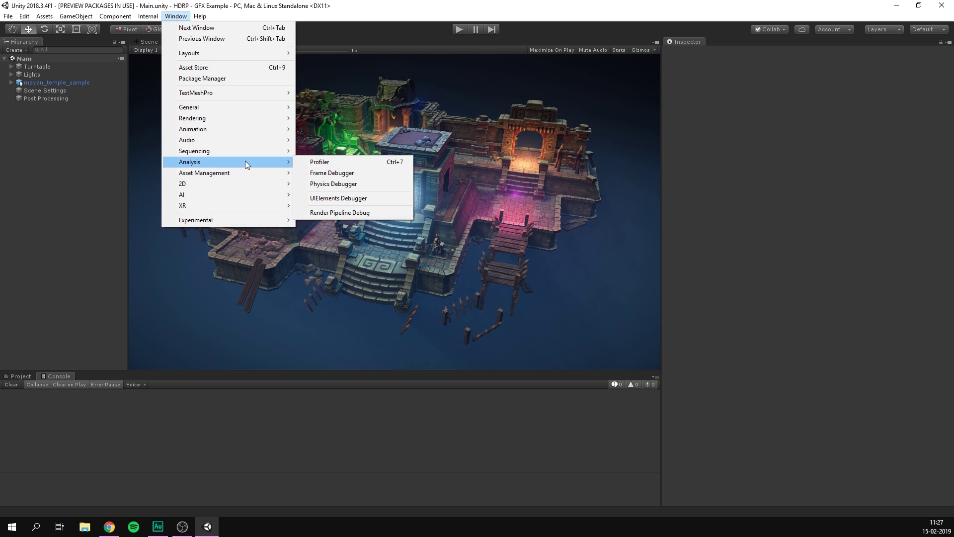
click(382, 212)
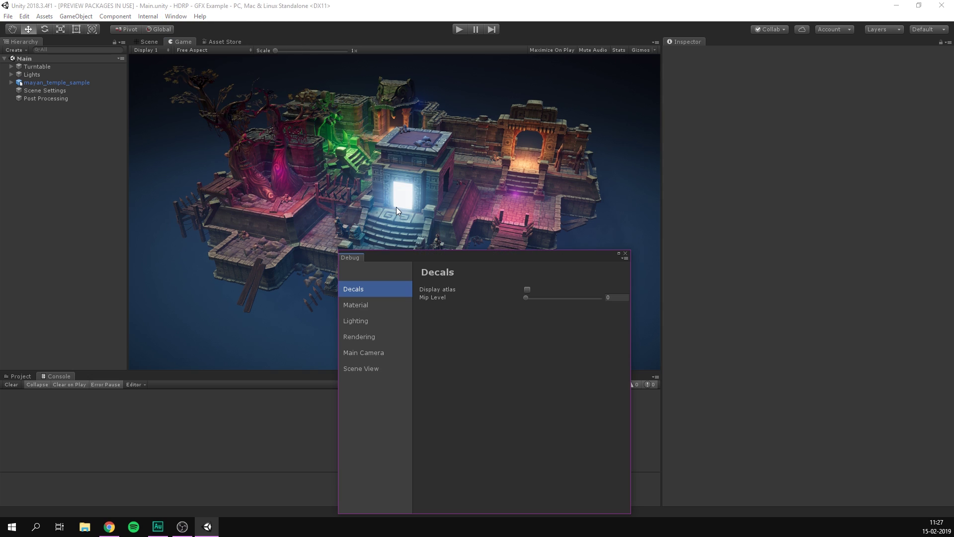
drag(452, 258, 724, 96)
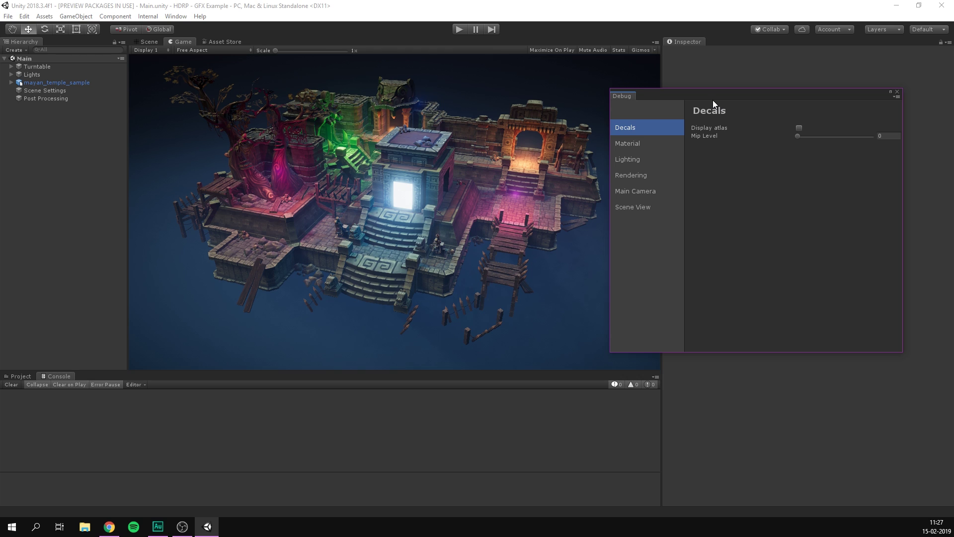
click(640, 159)
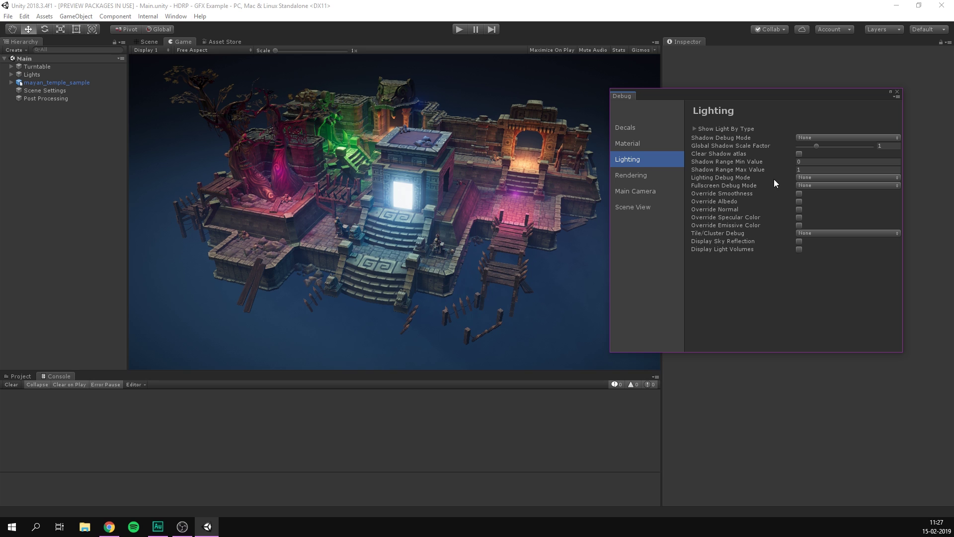
click(806, 178)
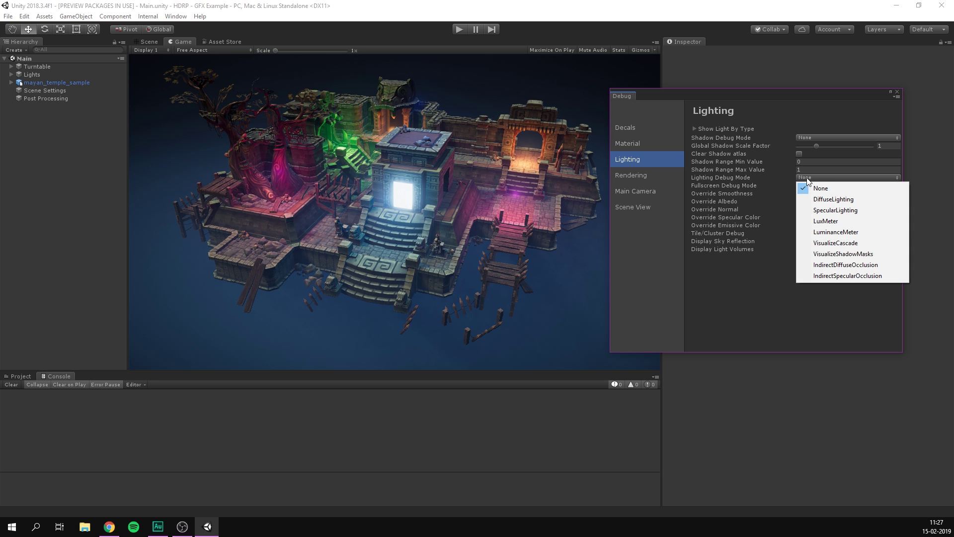
click(821, 200)
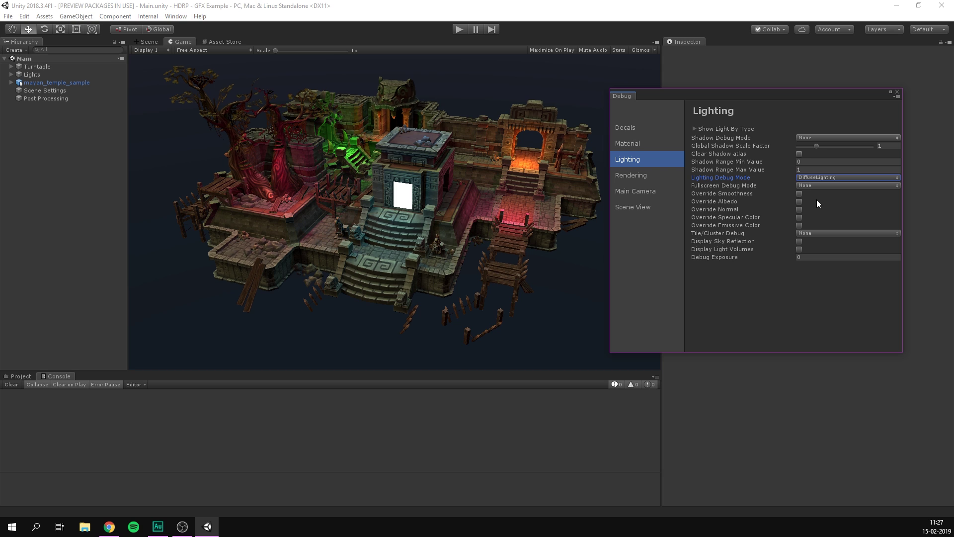
click(815, 178)
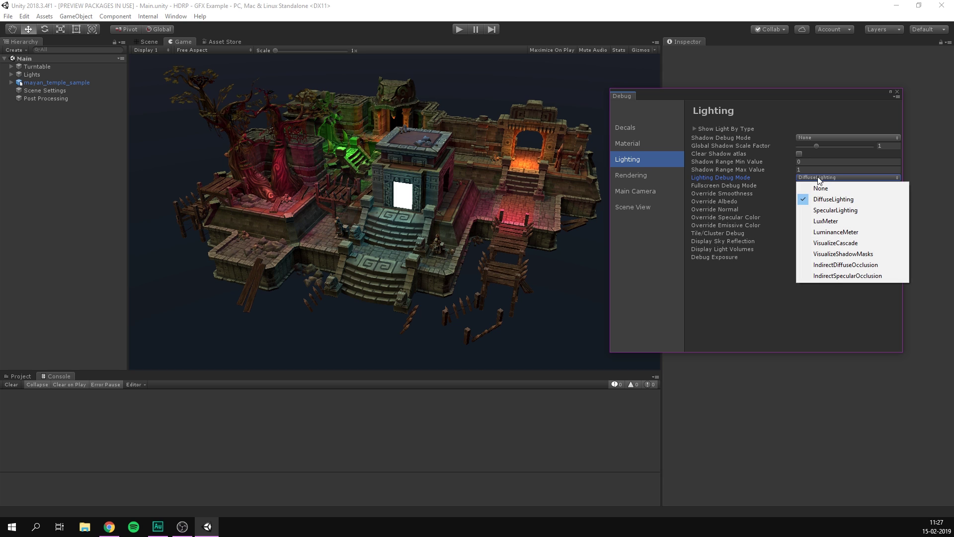
click(824, 209)
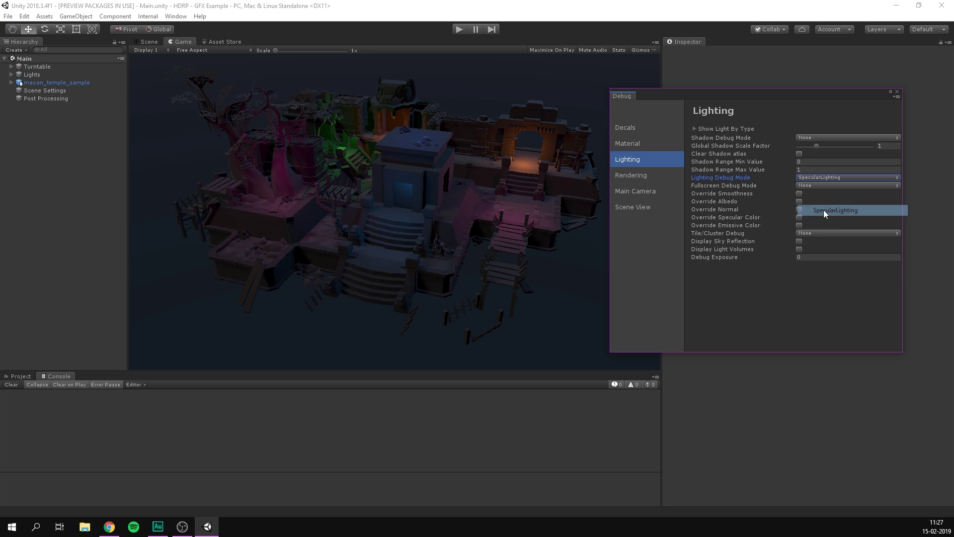
click(823, 177)
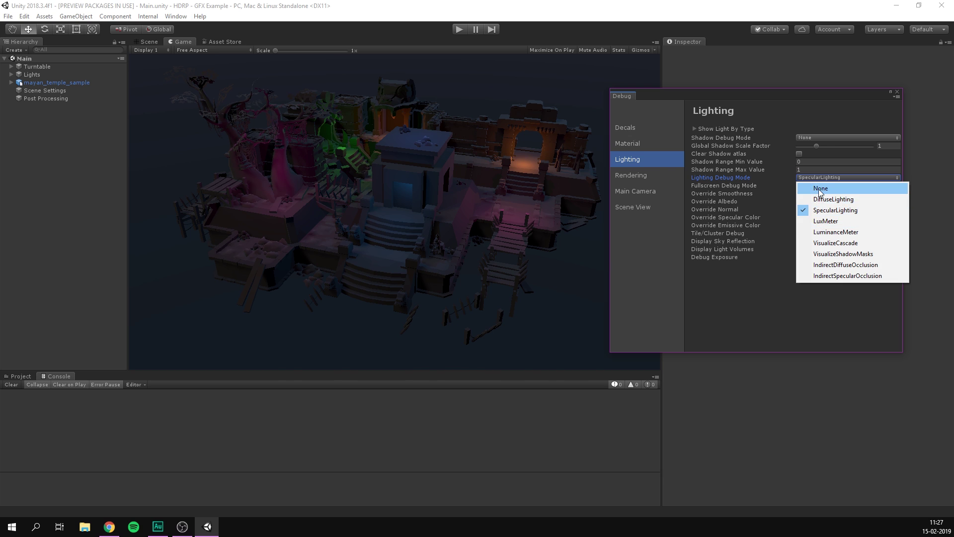
click(820, 189)
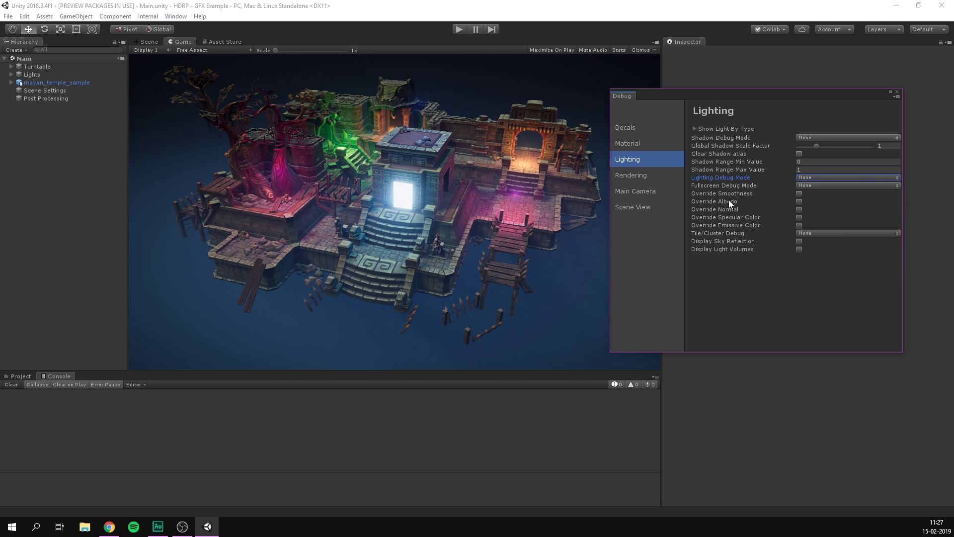
click(798, 201)
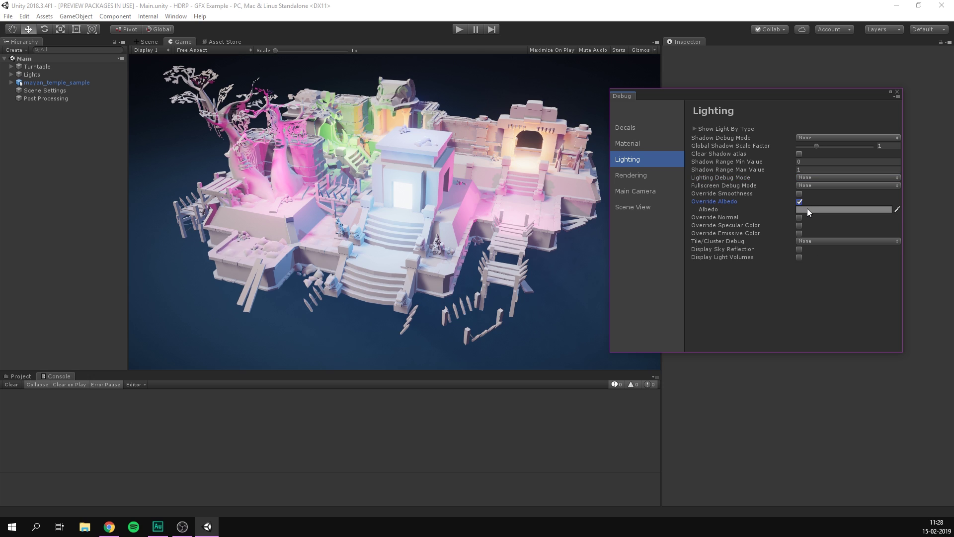
click(812, 209)
click(807, 210)
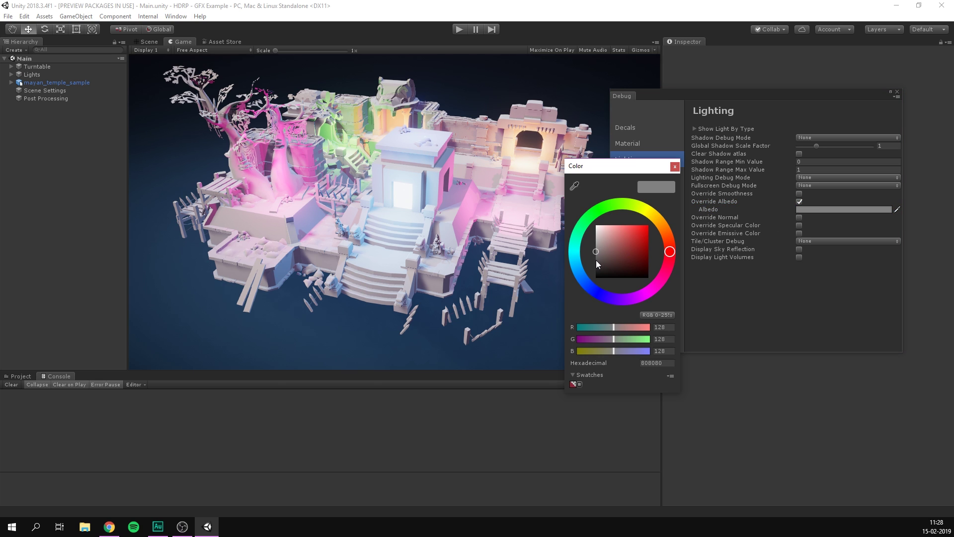
mouse_move(596, 261)
mouse_down()
mouse_move(588, 273)
mouse_move(574, 245)
mouse_move(572, 262)
mouse_up()
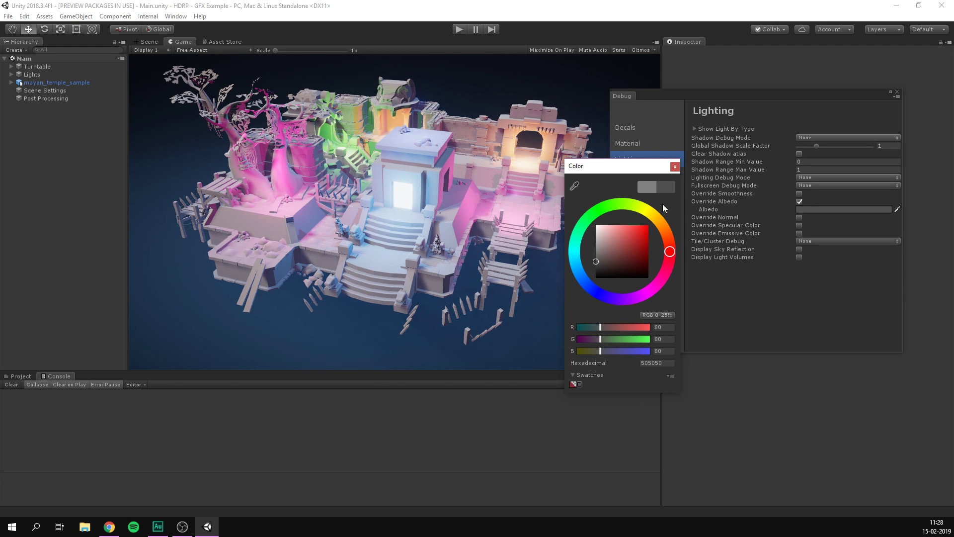
click(804, 198)
click(799, 201)
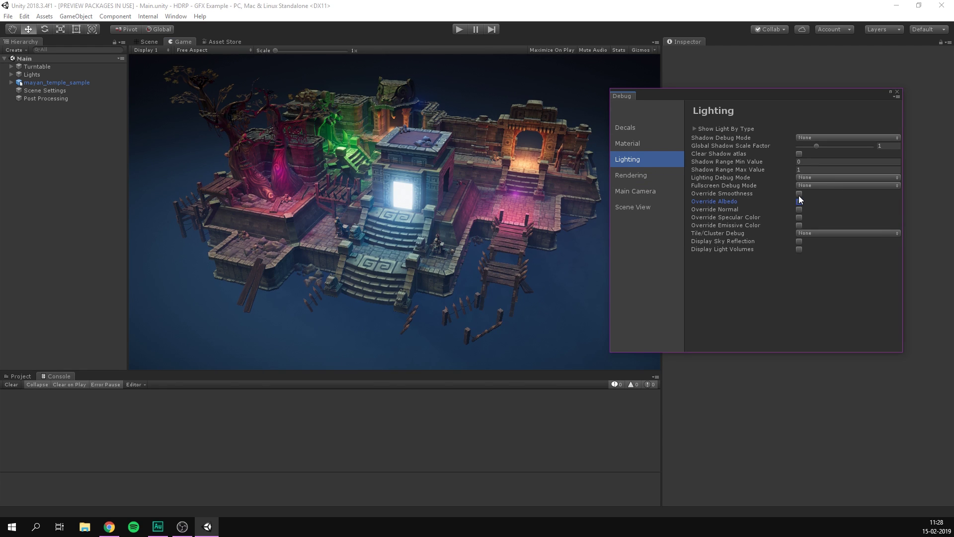
click(799, 194)
drag(828, 202, 852, 205)
click(799, 194)
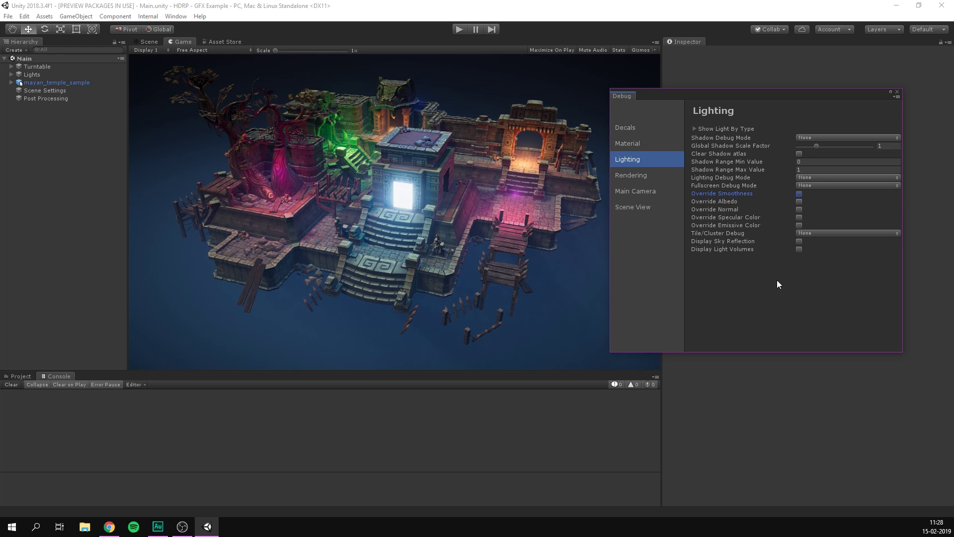